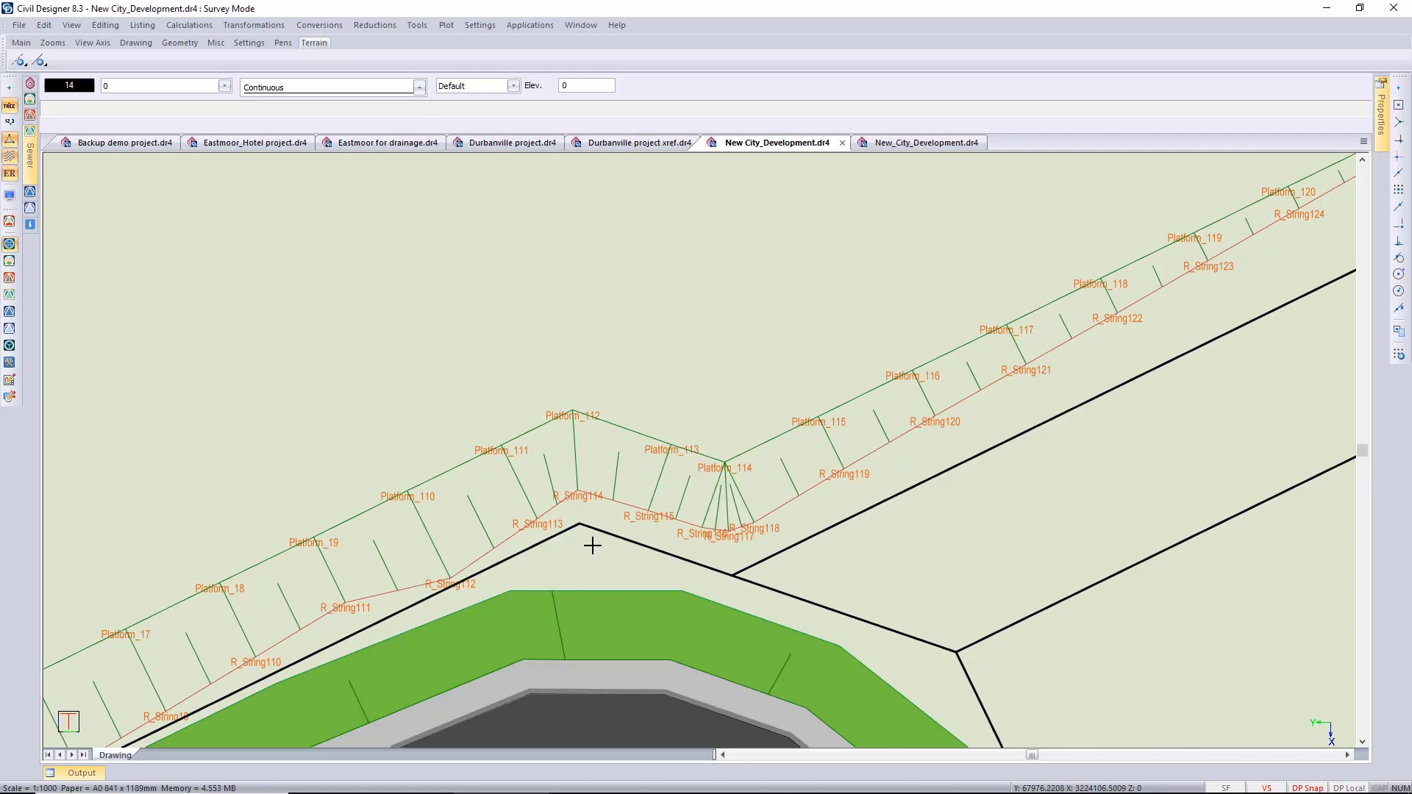
scroll(590, 552, down, 2)
scroll(677, 414, down, 2)
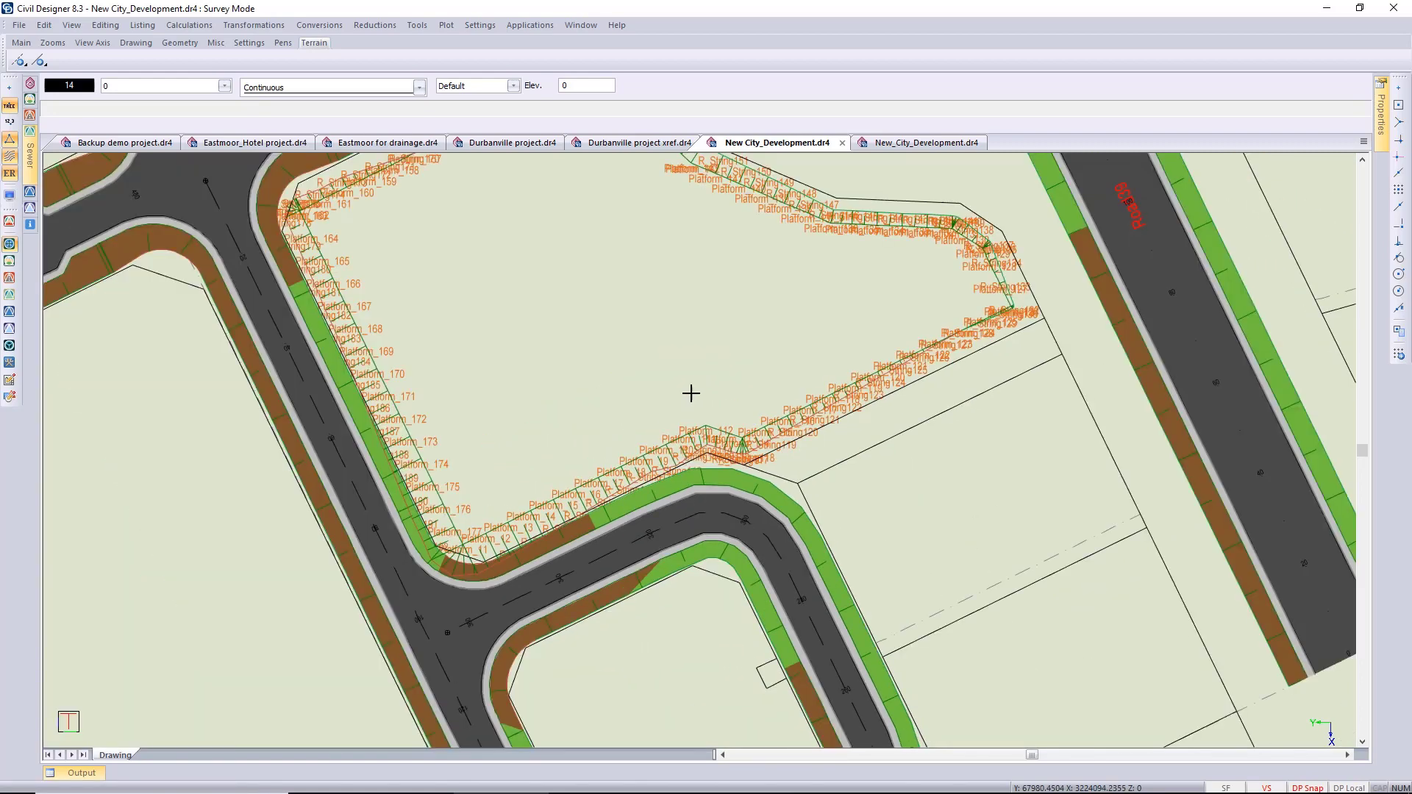
- Reframe the view so the whole platform area is visible
click(695, 388)
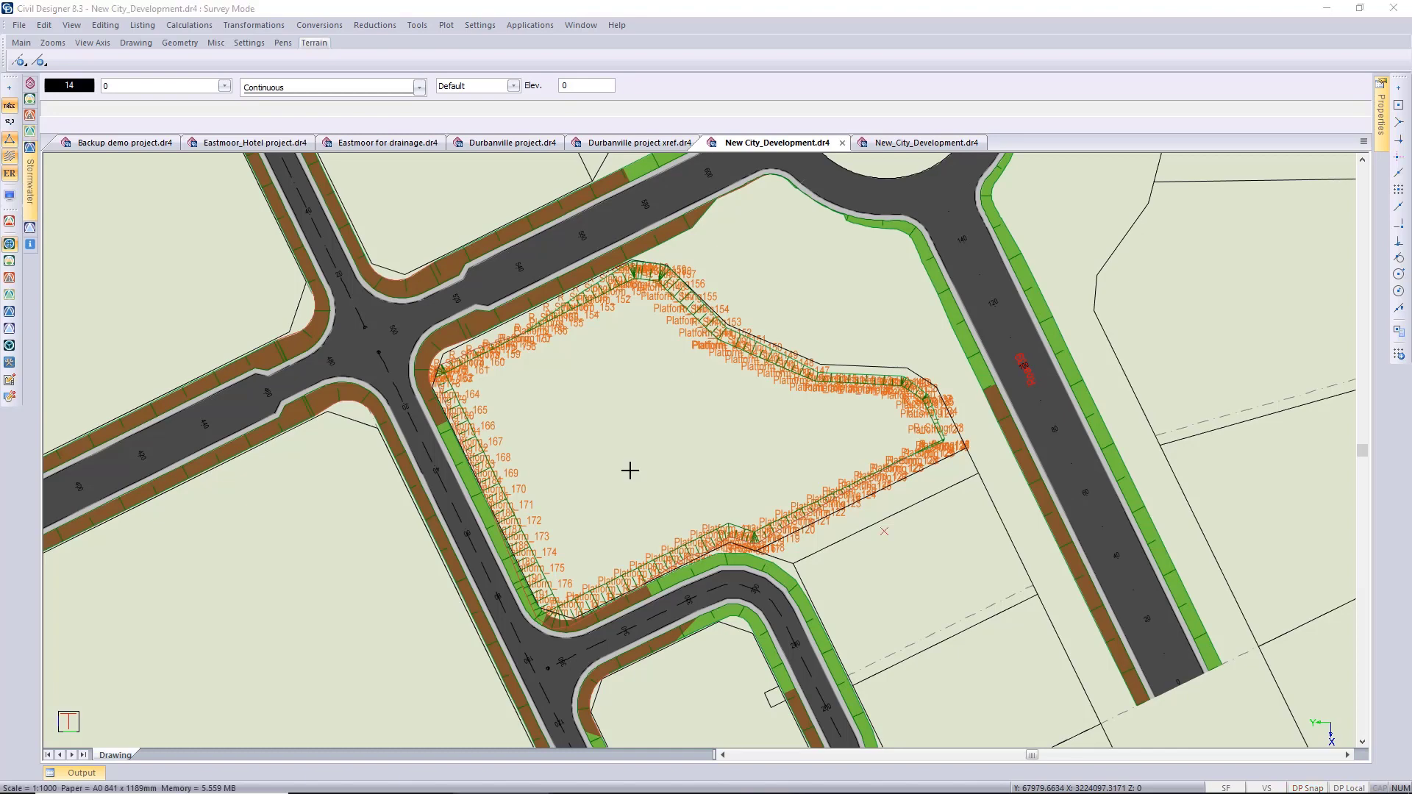
- Set the point filter's Names to pass to Platform* and apply it
click(9, 174)
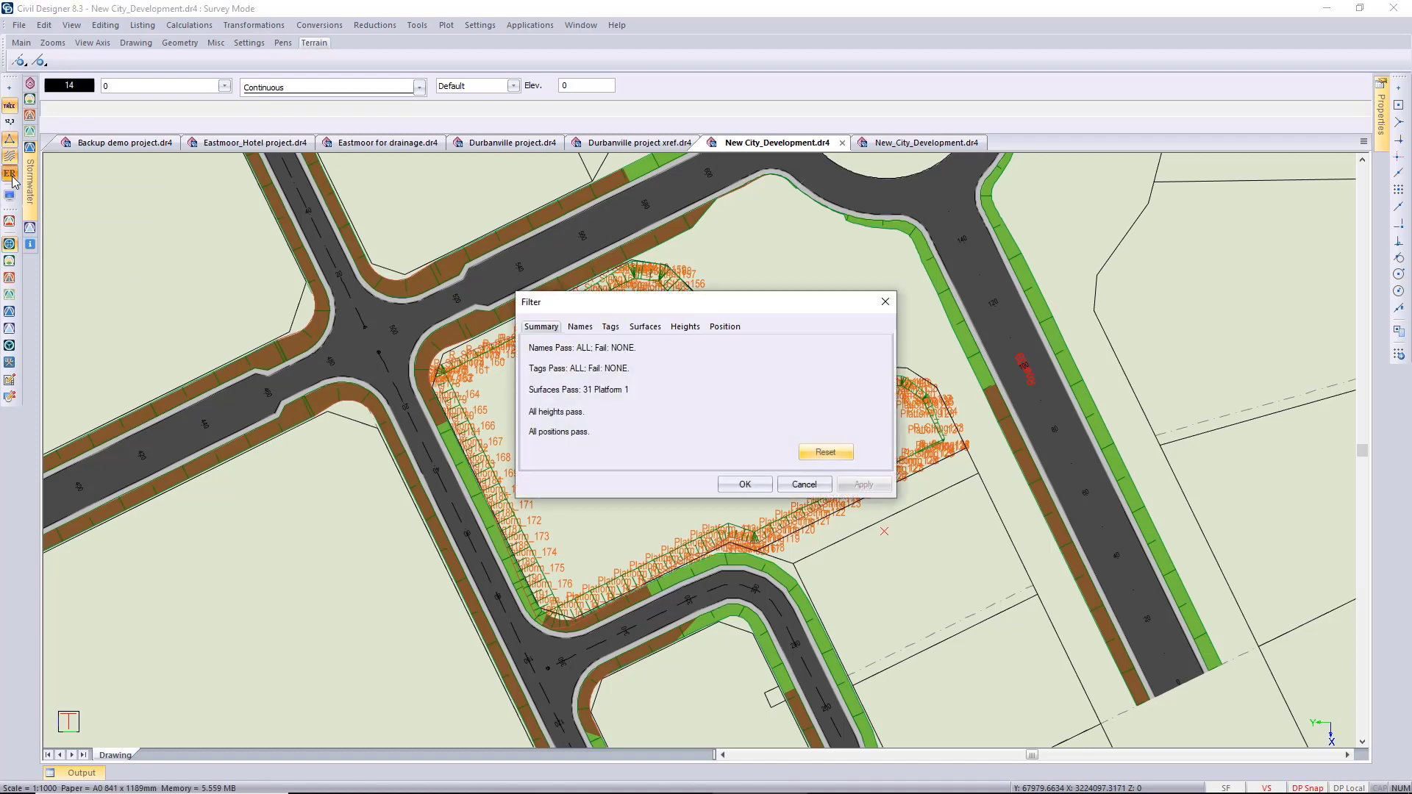
click(576, 328)
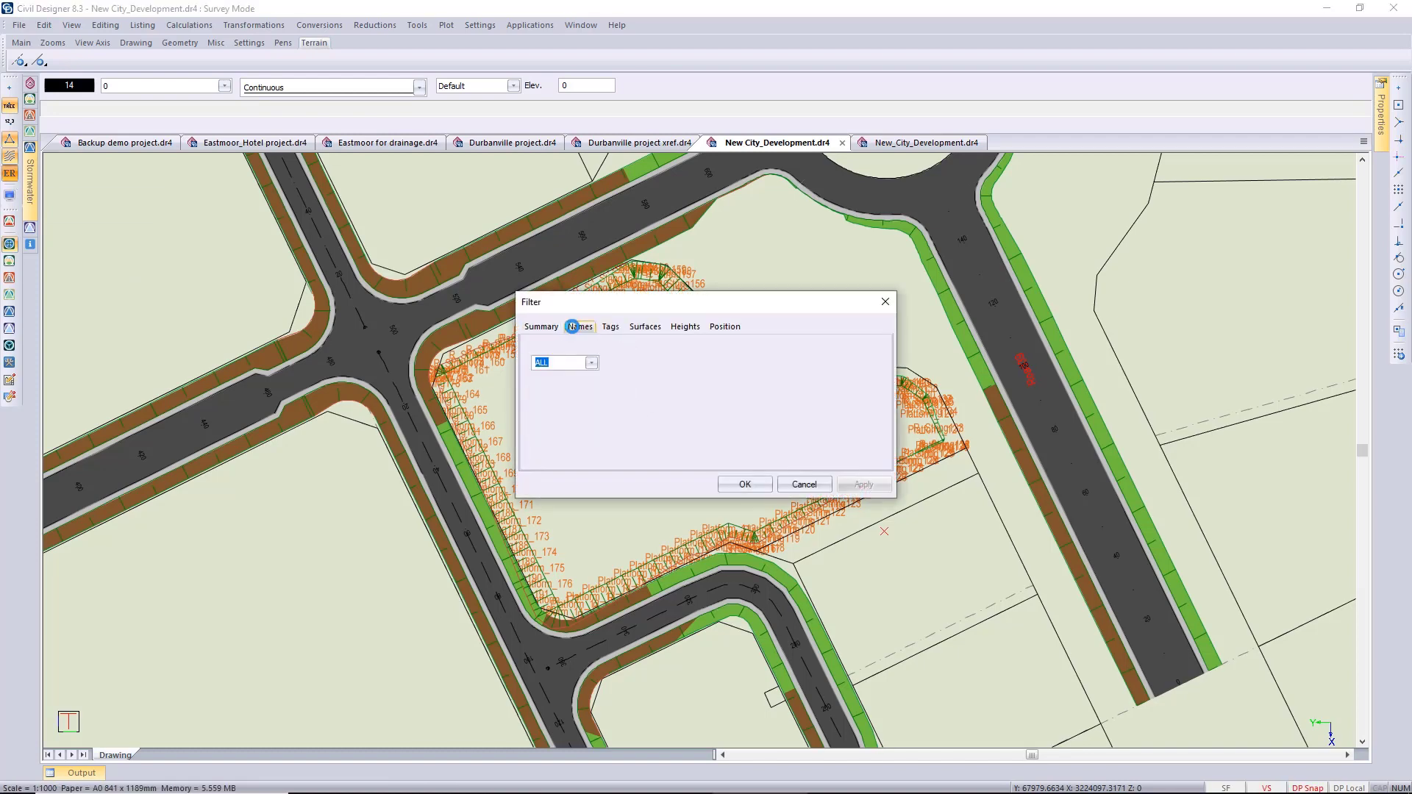
mouse_move(561, 363)
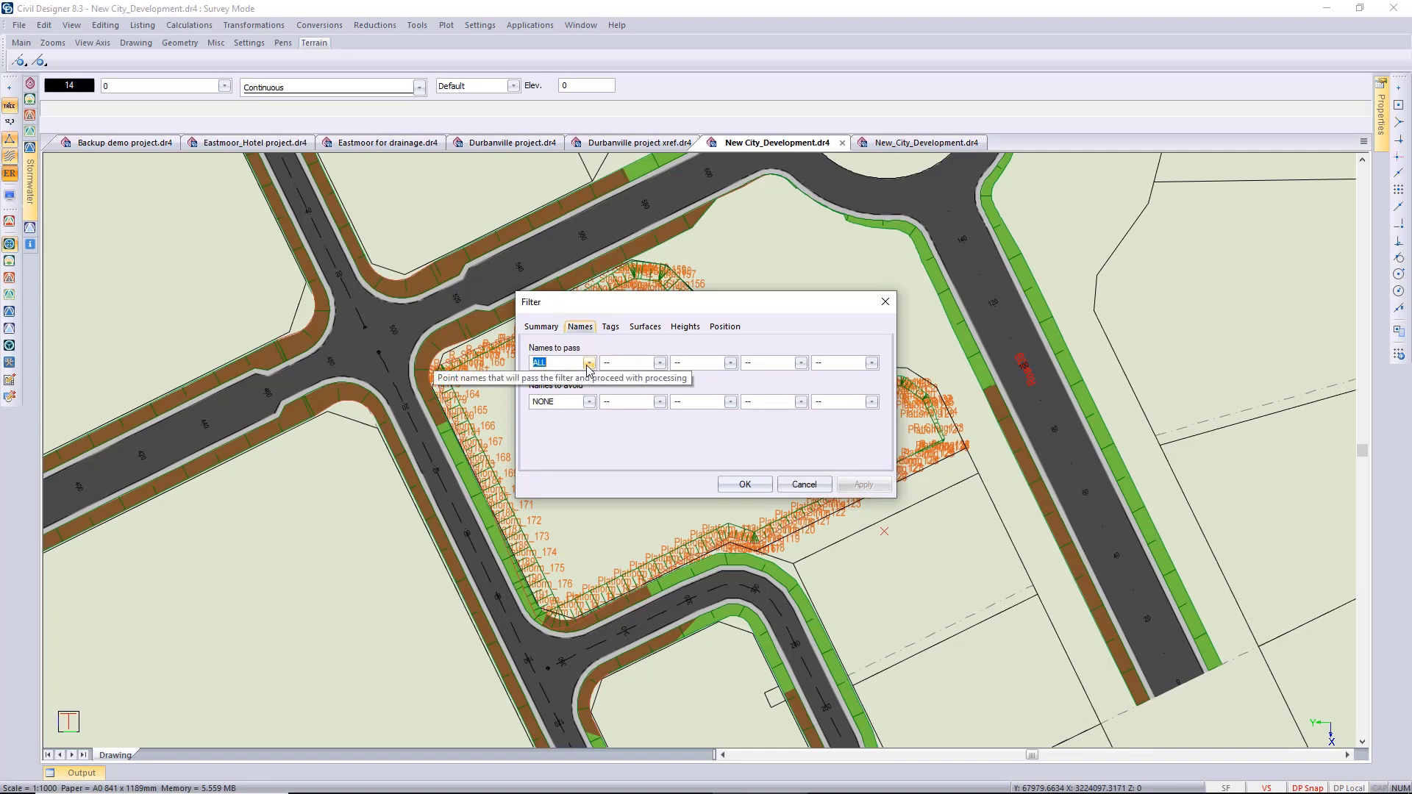
click(589, 364)
click(567, 404)
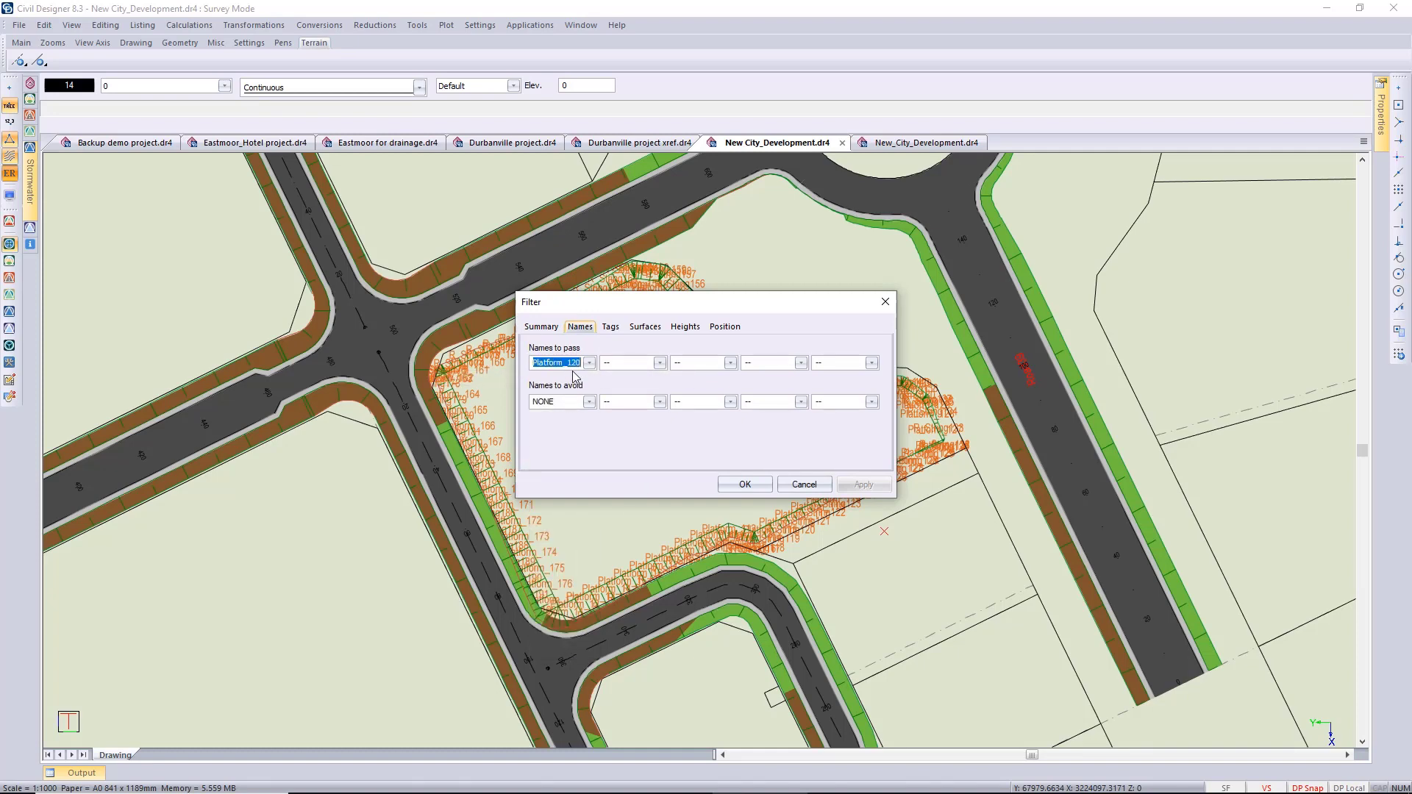
click(569, 365)
key(BackSpace)
click(741, 486)
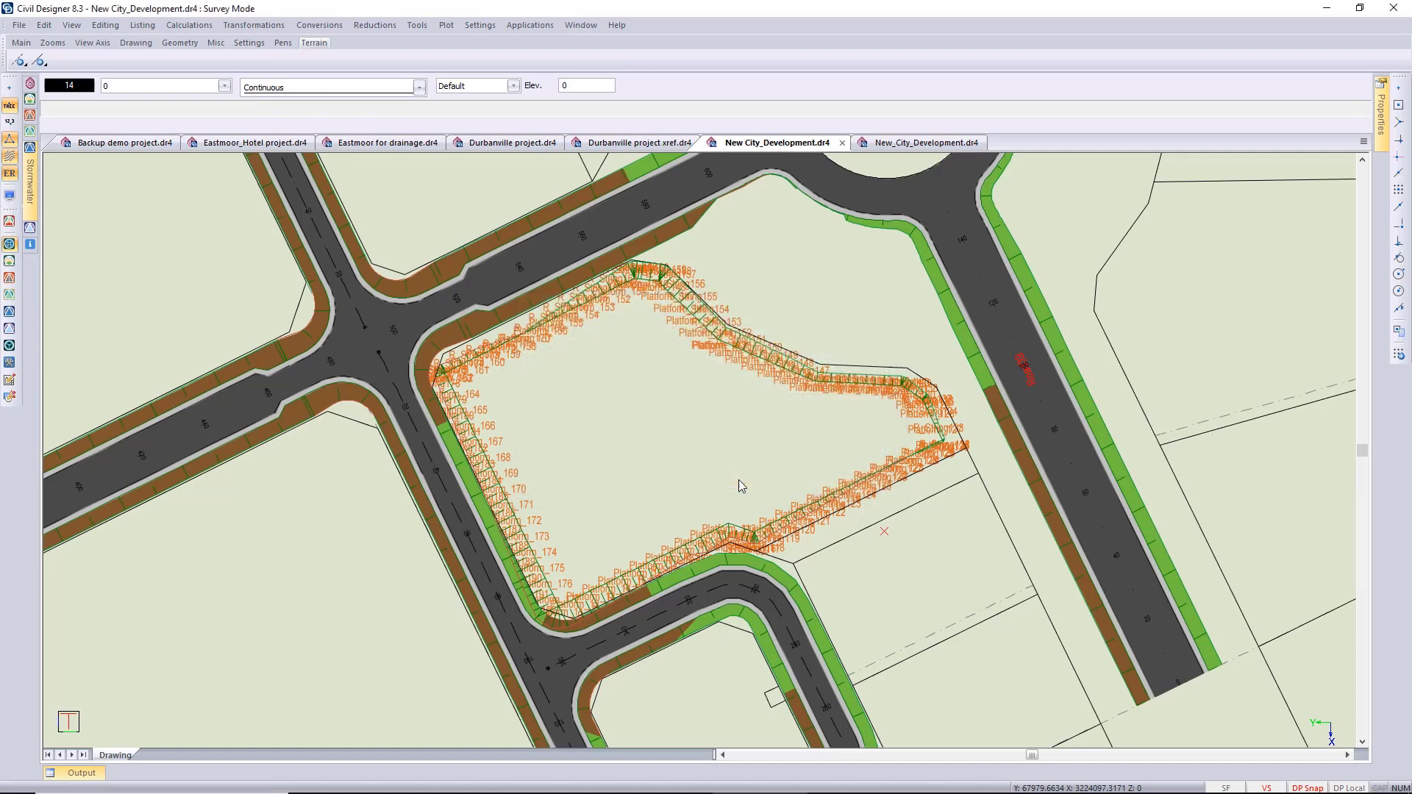
- Set Terrain label text size to 2.0 mm with draft text turned off
click(11, 199)
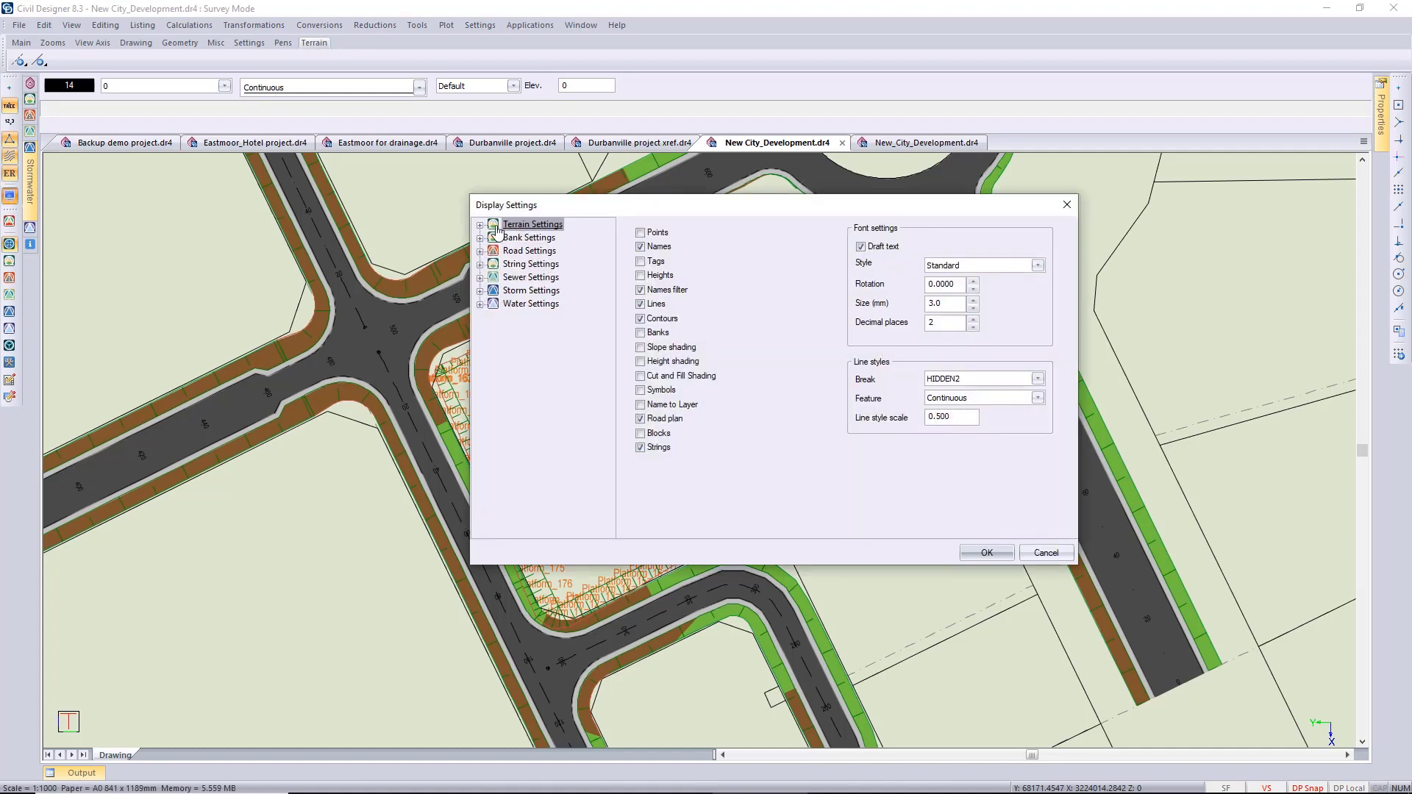
click(481, 226)
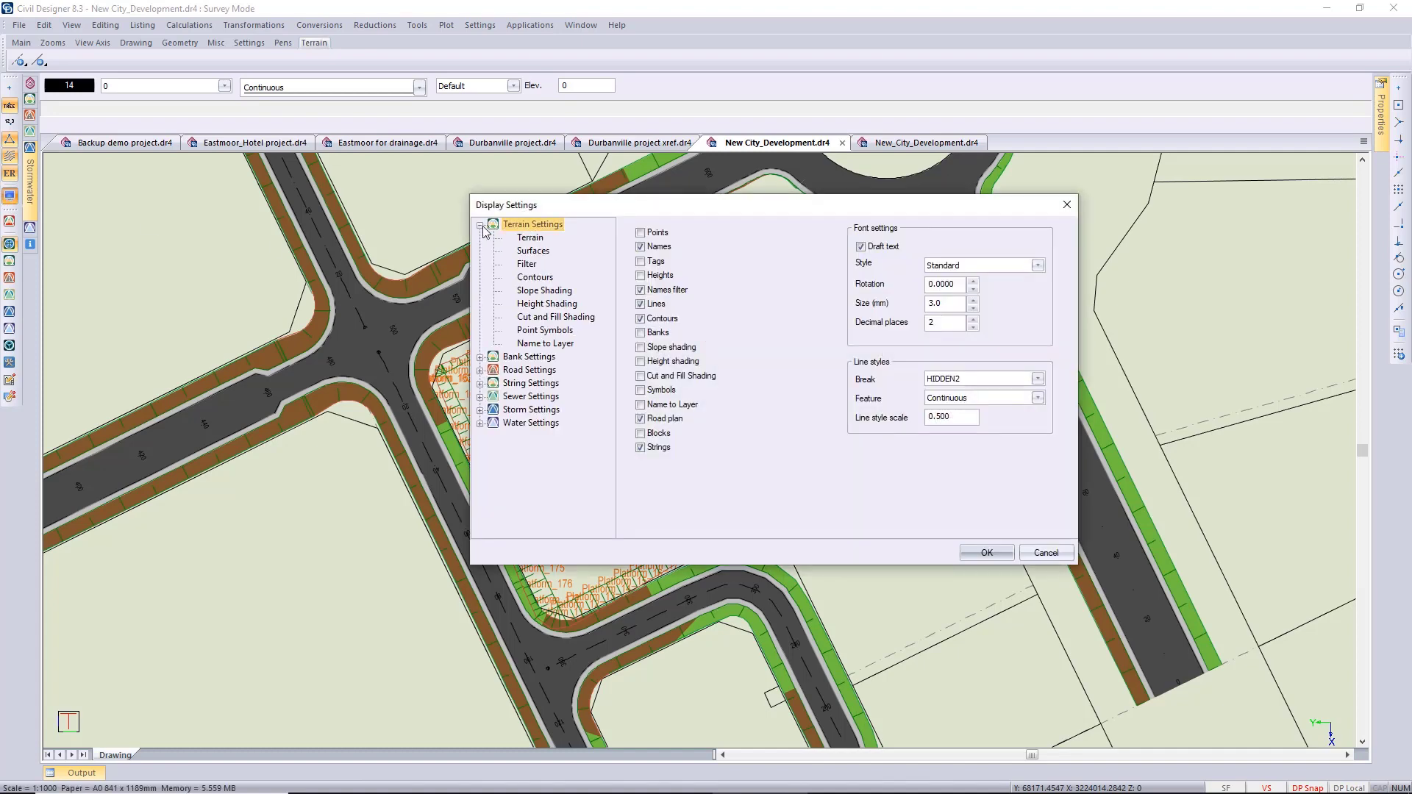
click(534, 242)
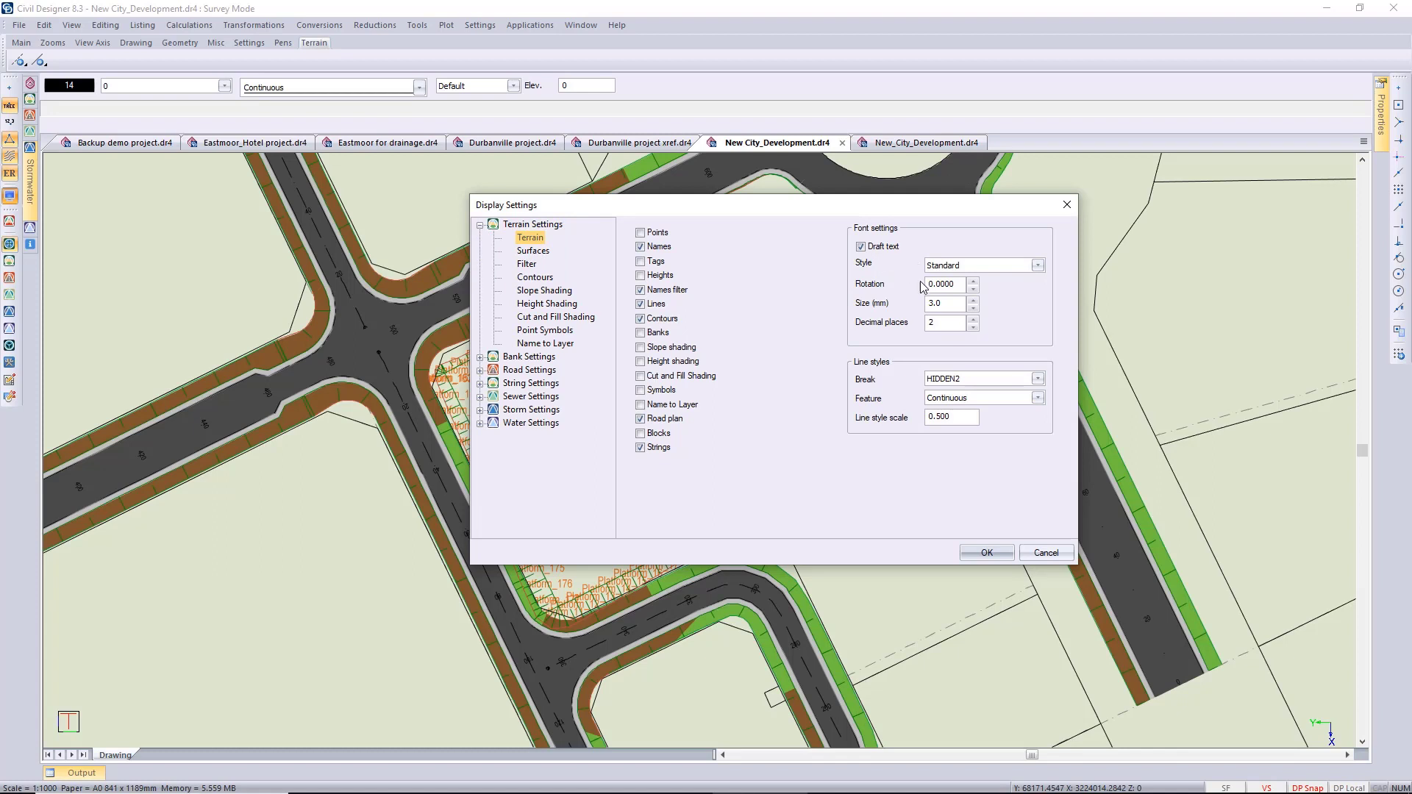
click(972, 309)
click(972, 309)
click(972, 309)
click(972, 309)
click(860, 247)
click(985, 553)
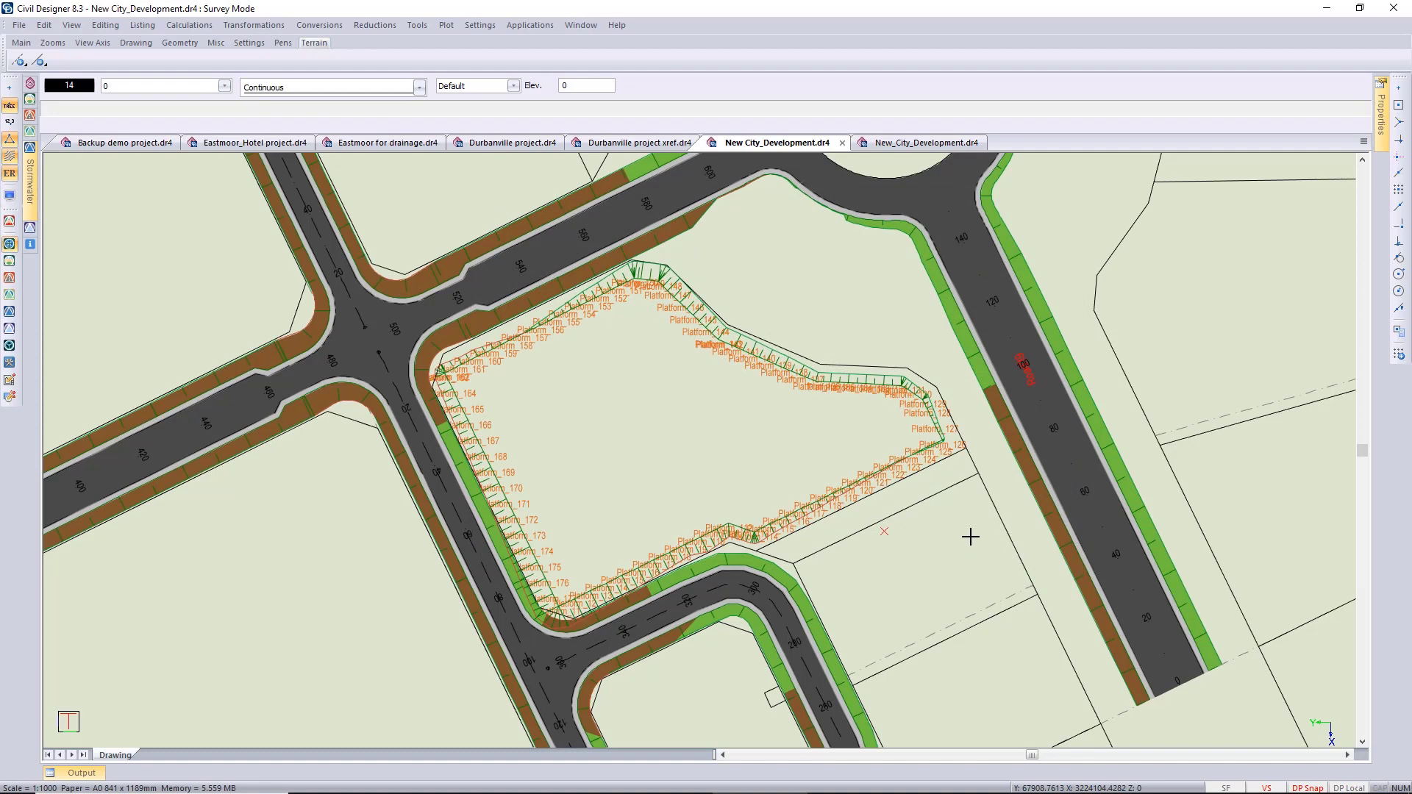
- In Plot Setup, choose the Plan.sht sheet file and continue to plan setup at 1:300
click(448, 25)
click(471, 43)
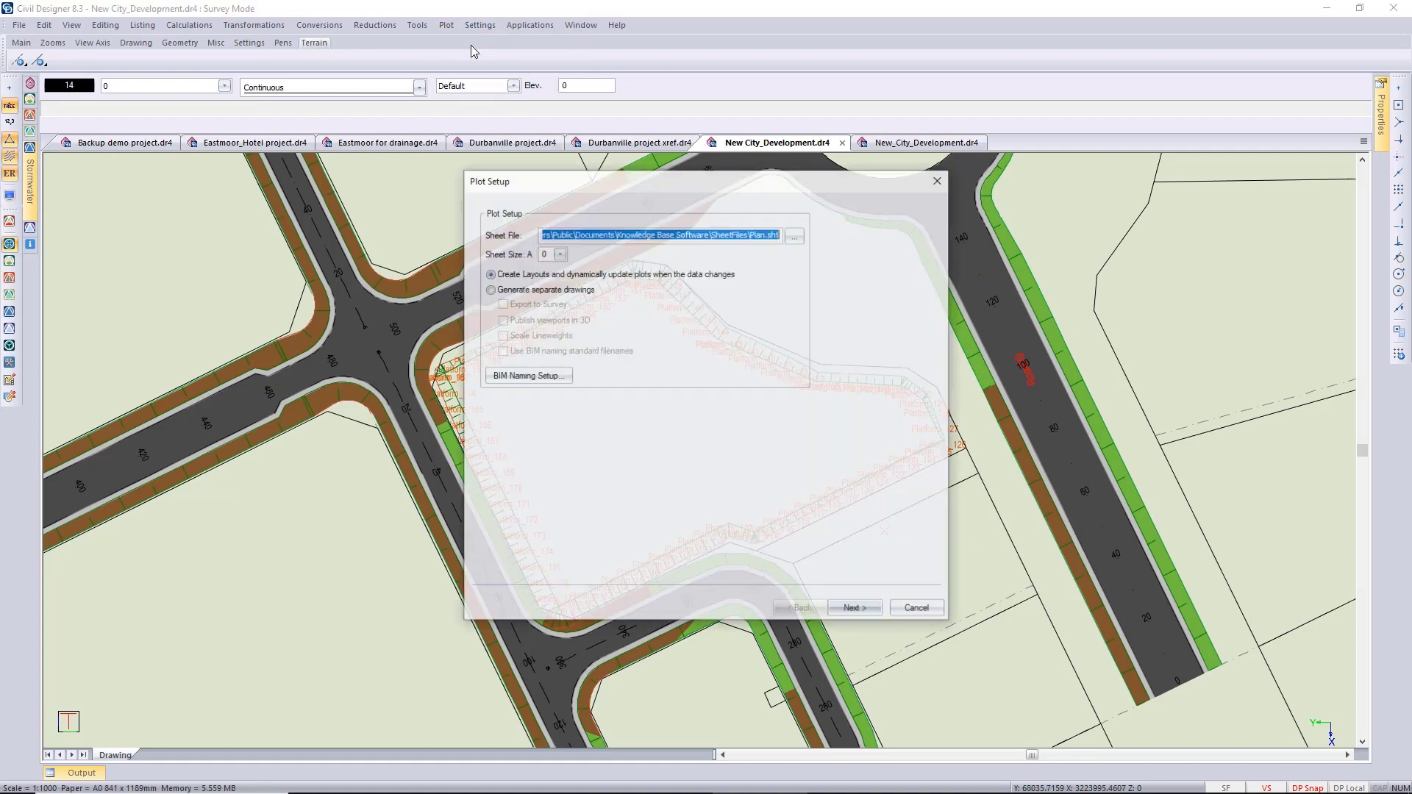
click(795, 236)
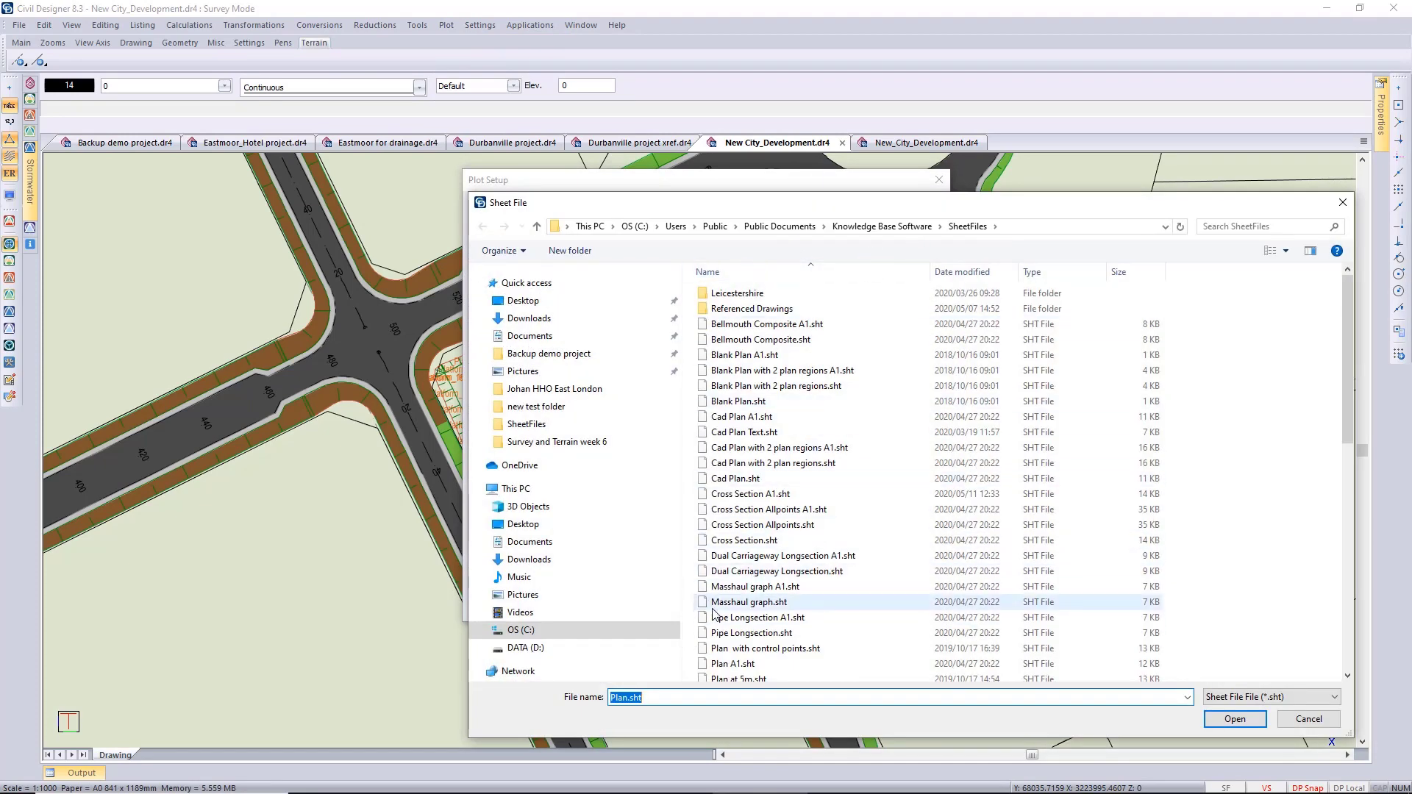
scroll(717, 614, down, 3)
click(736, 597)
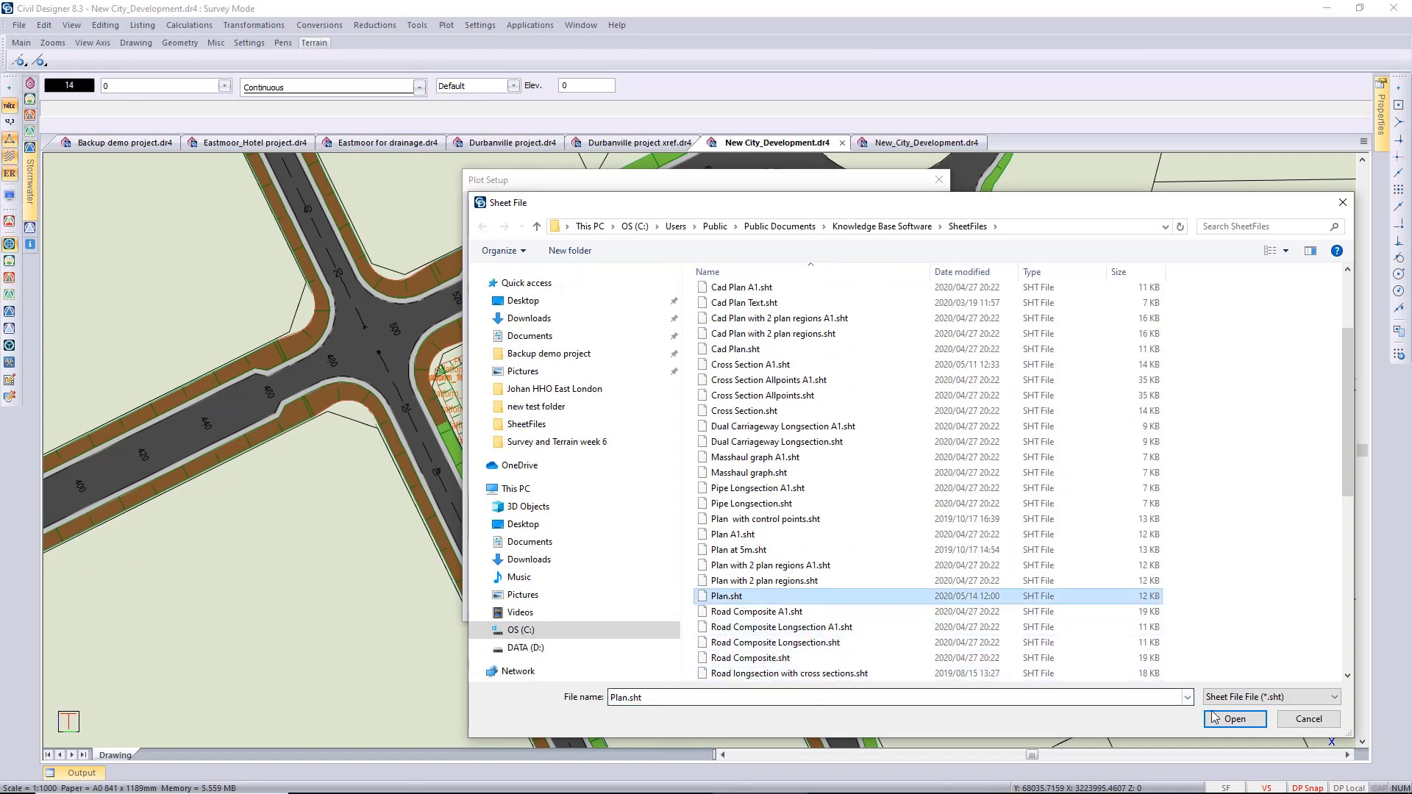
click(1235, 720)
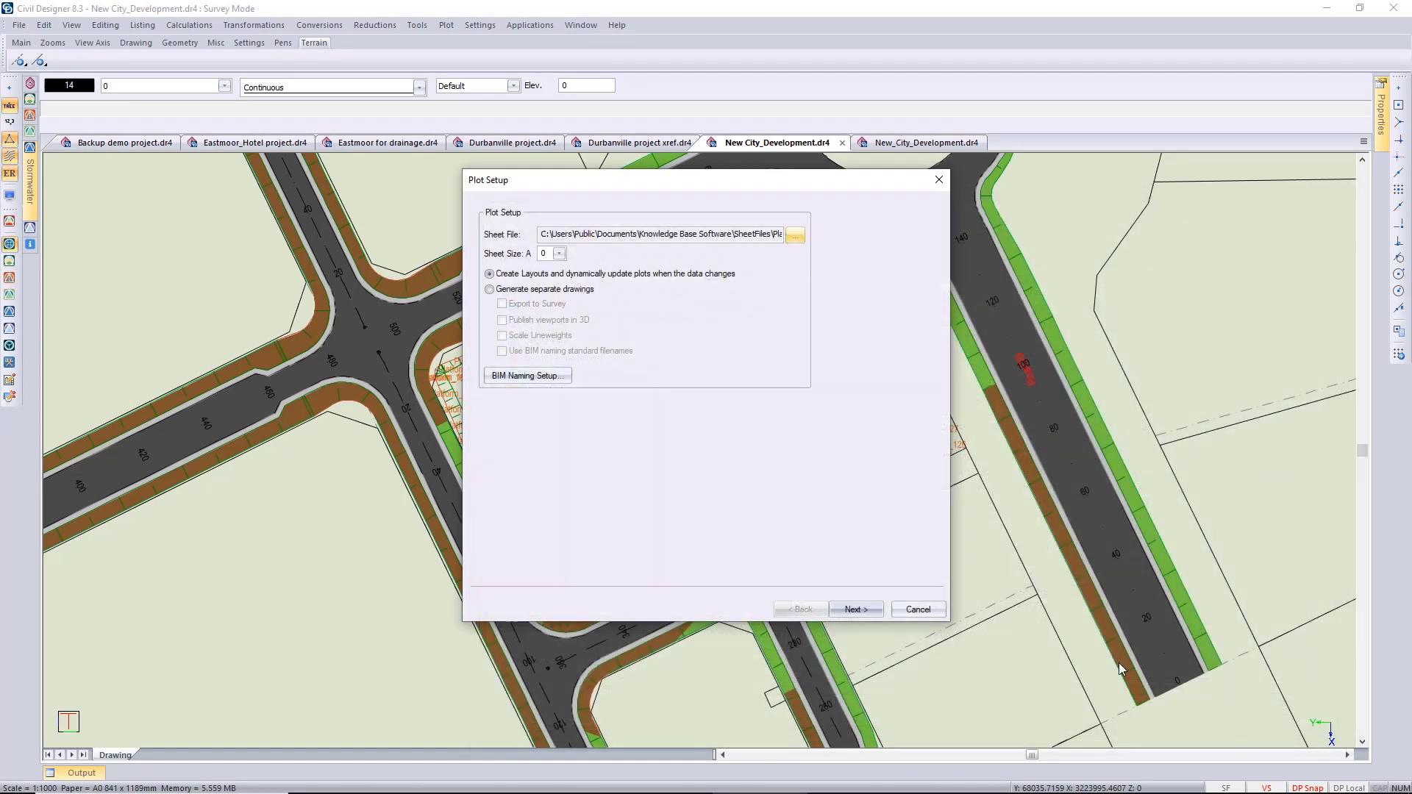
click(857, 610)
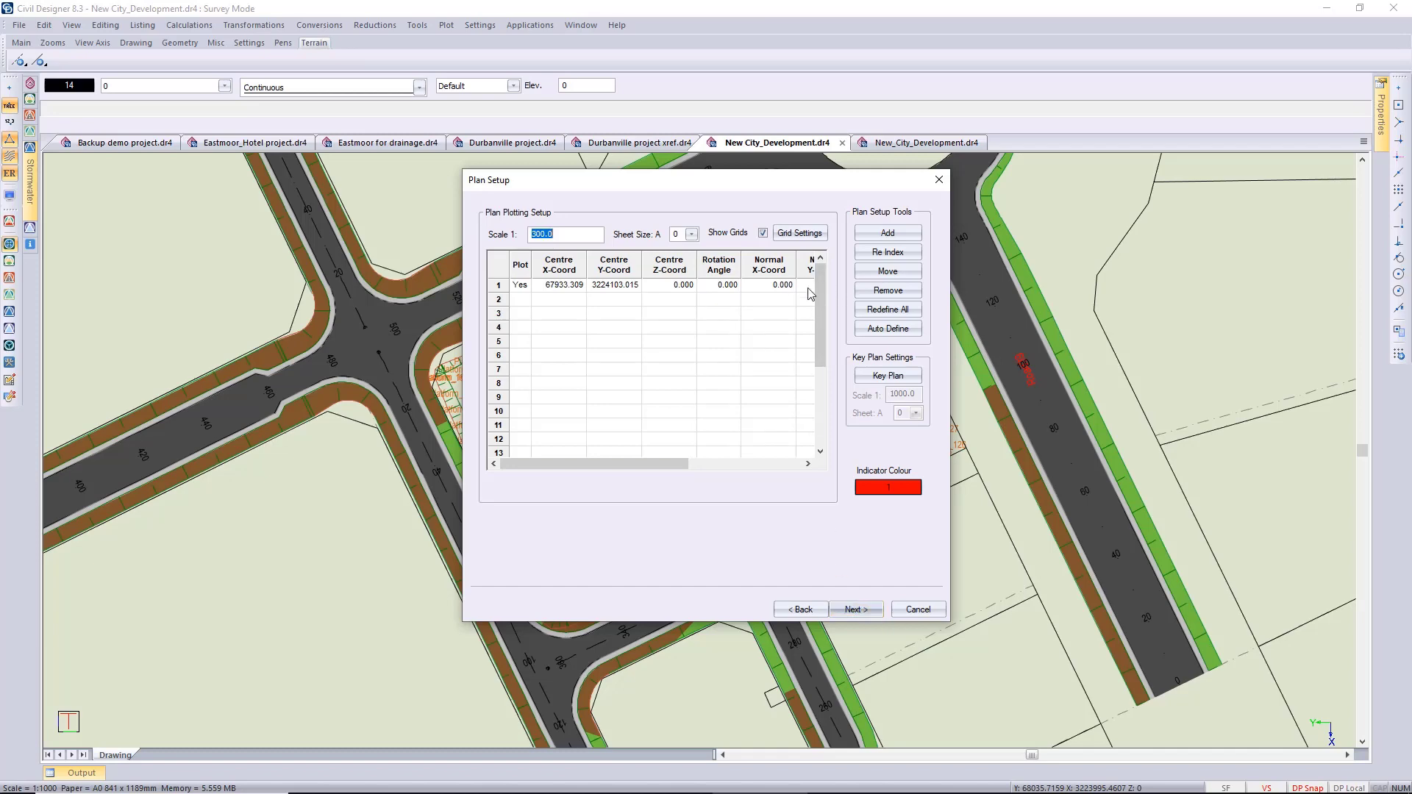
- Accept grid settings and redefine the plot centred at 67960.294 / 3224081.400, unrotated
click(798, 233)
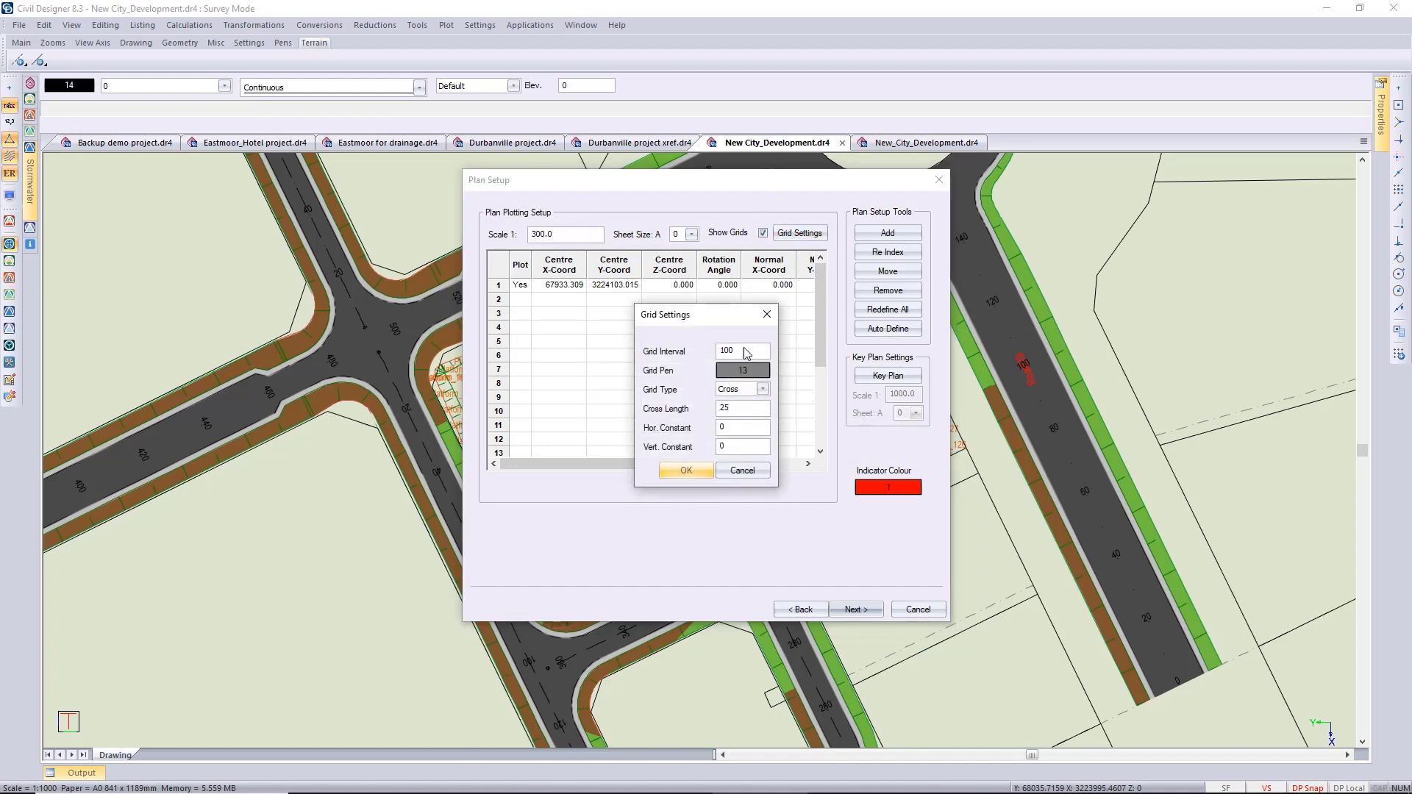
click(694, 479)
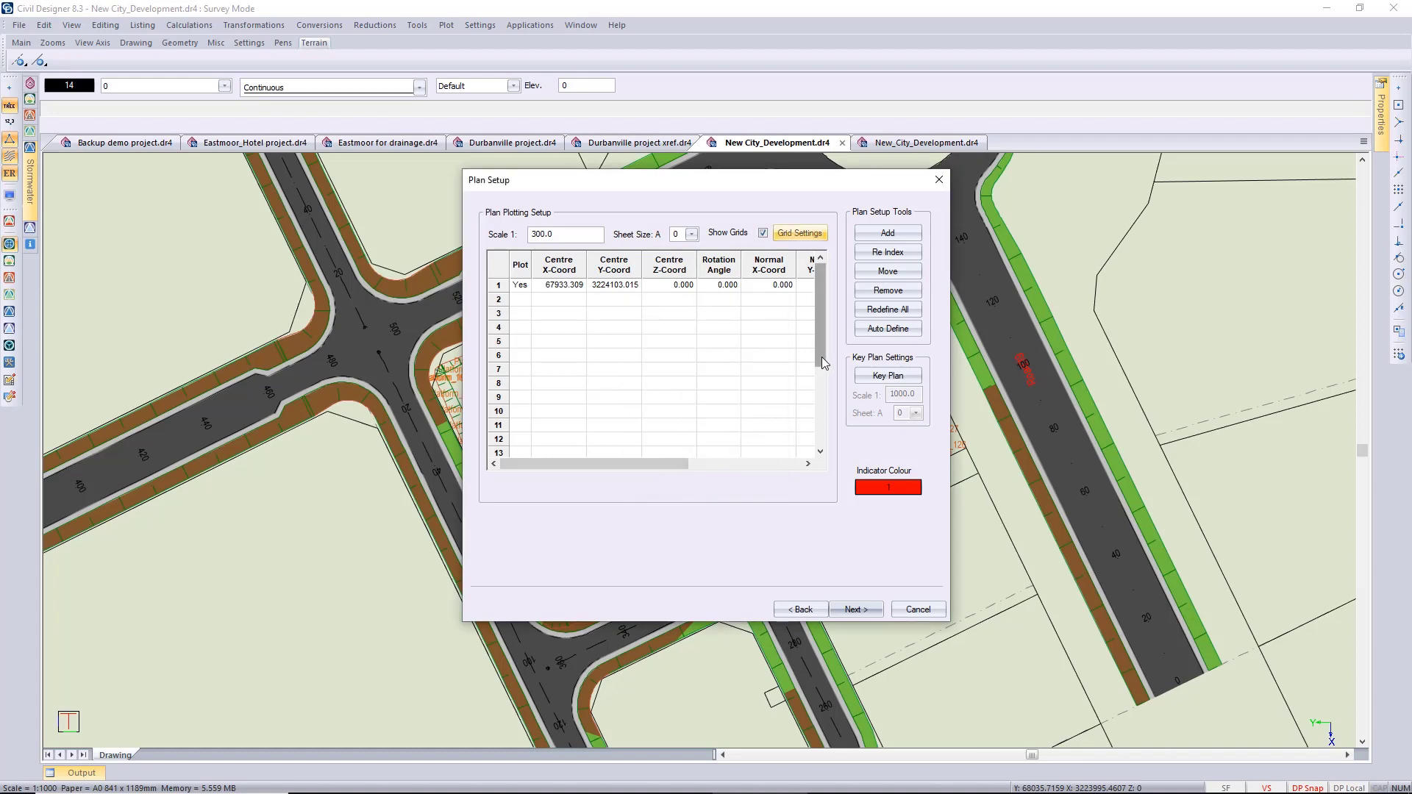
click(869, 315)
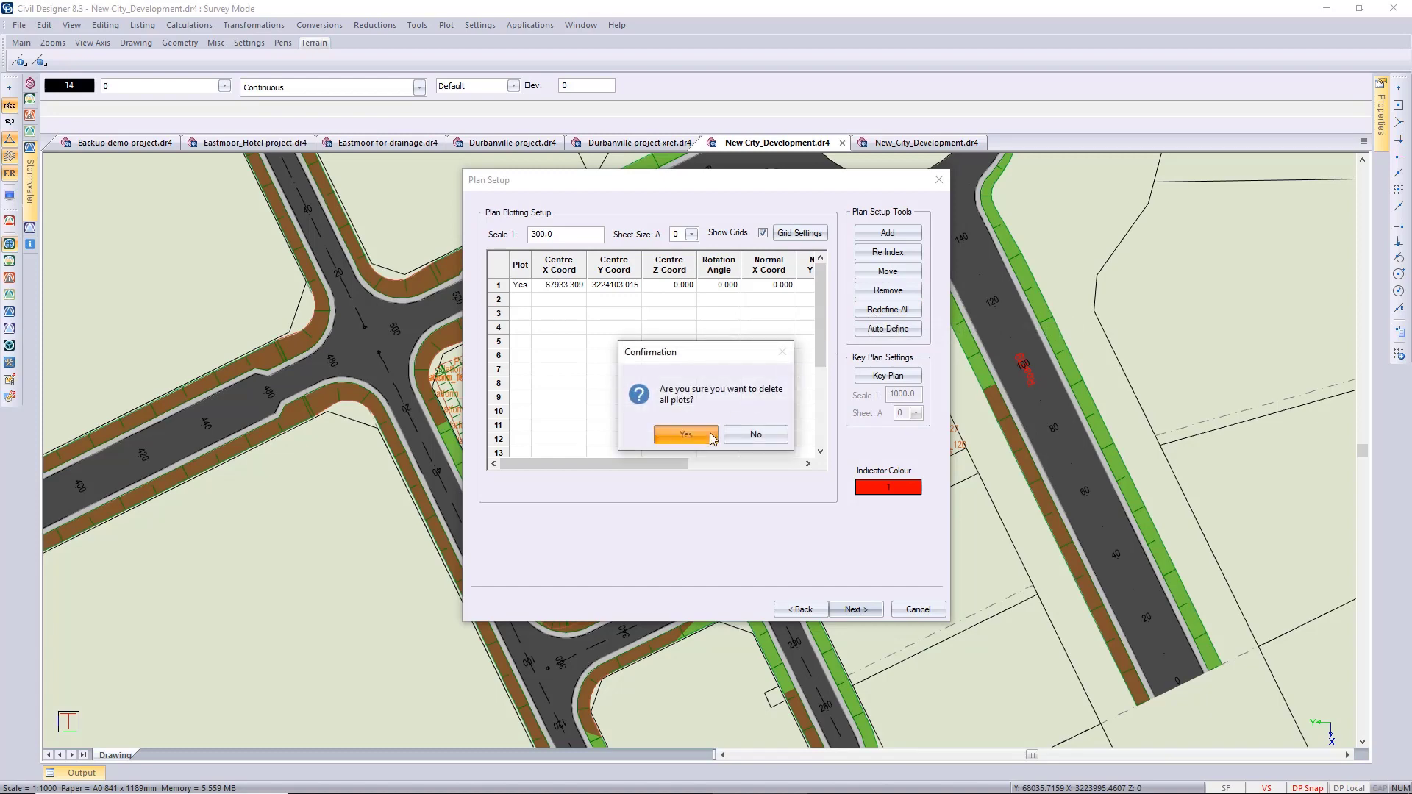
click(694, 434)
scroll(707, 422, down, 1)
scroll(711, 442, down, 1)
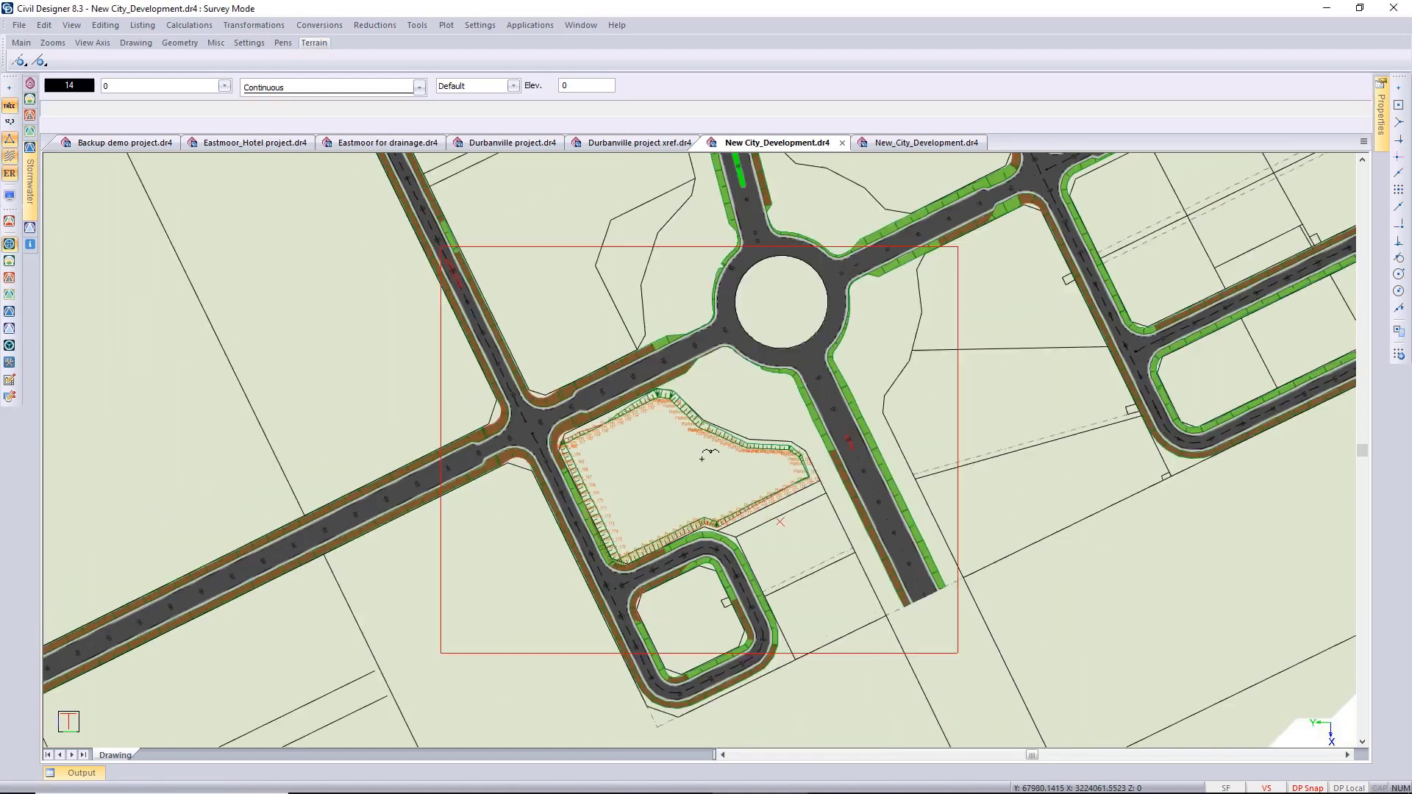
click(734, 483)
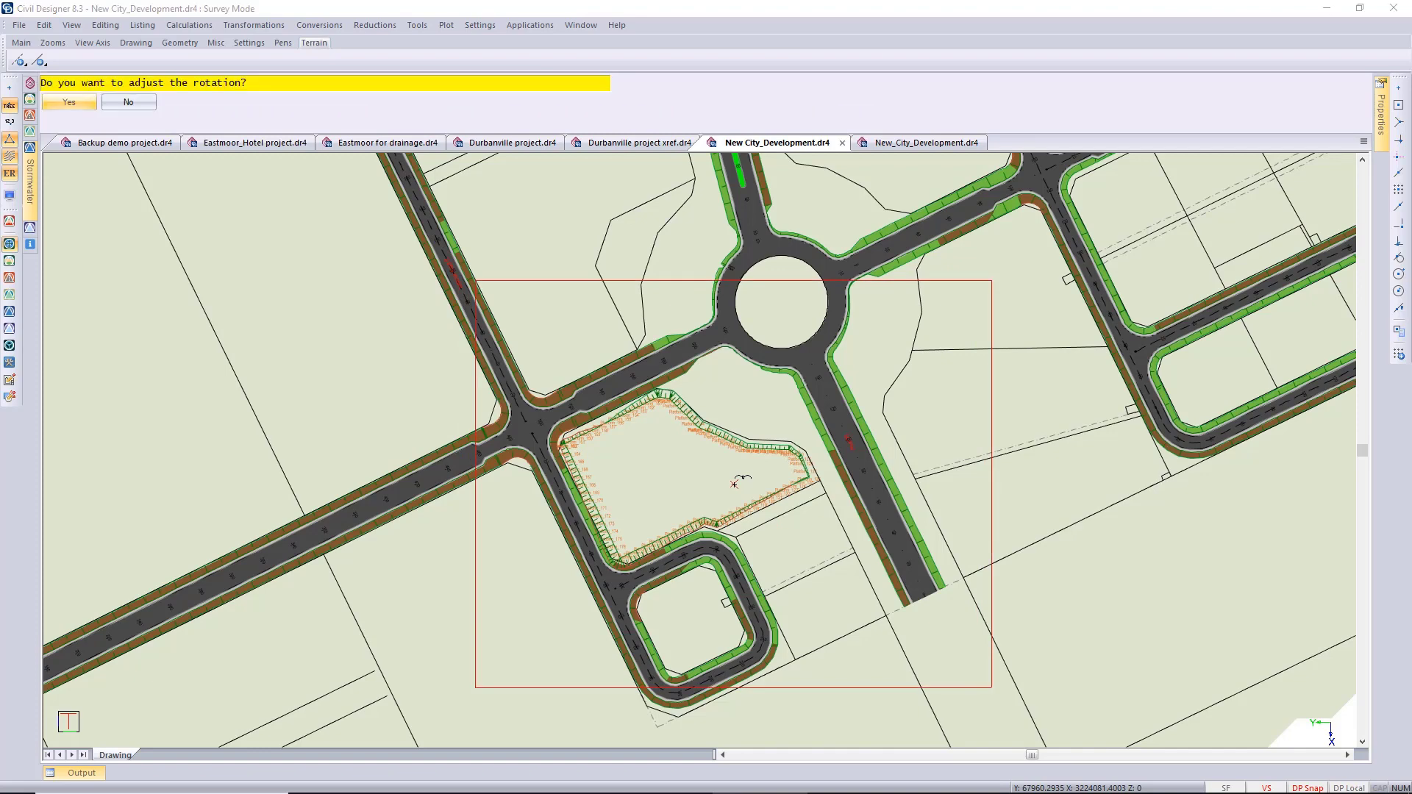
click(136, 105)
right_click(724, 437)
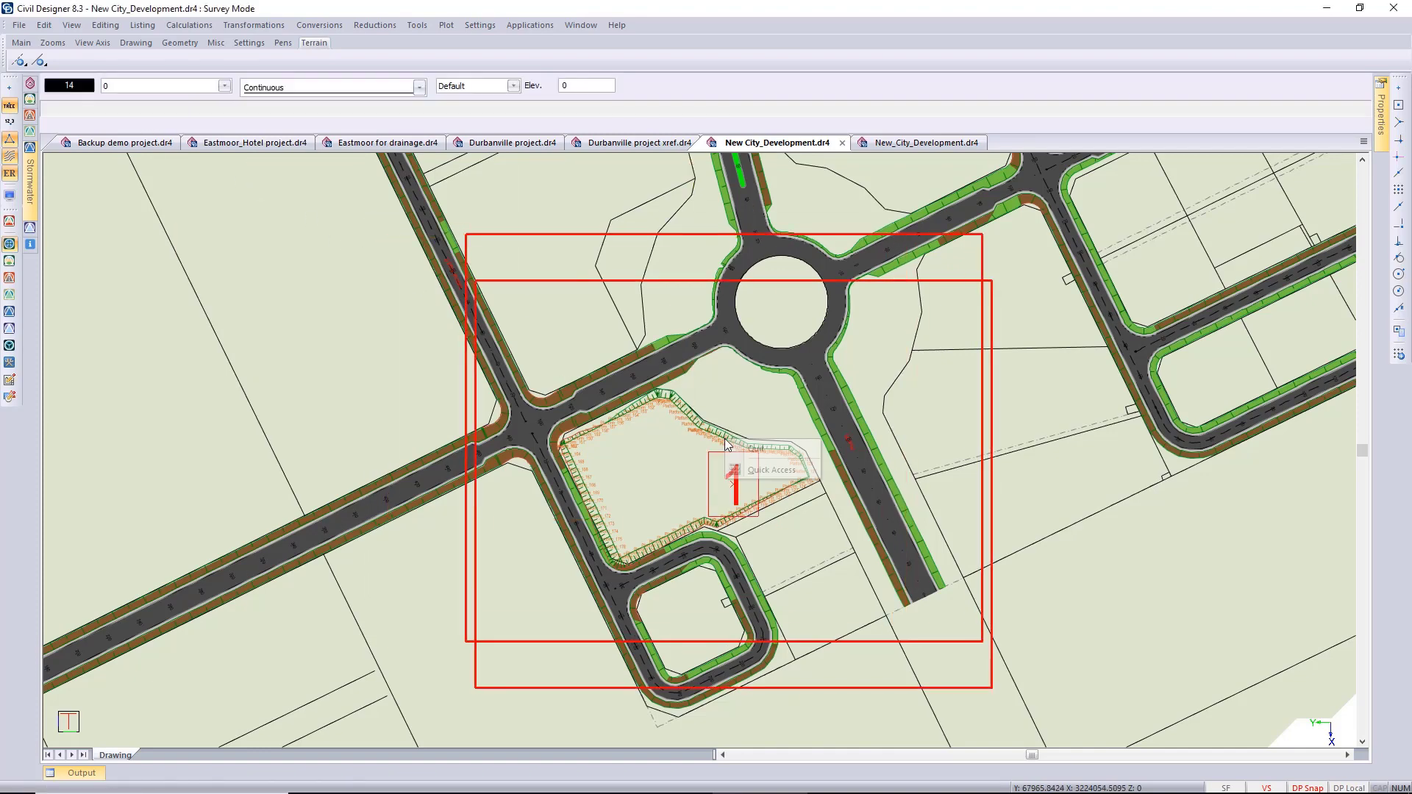
click(762, 448)
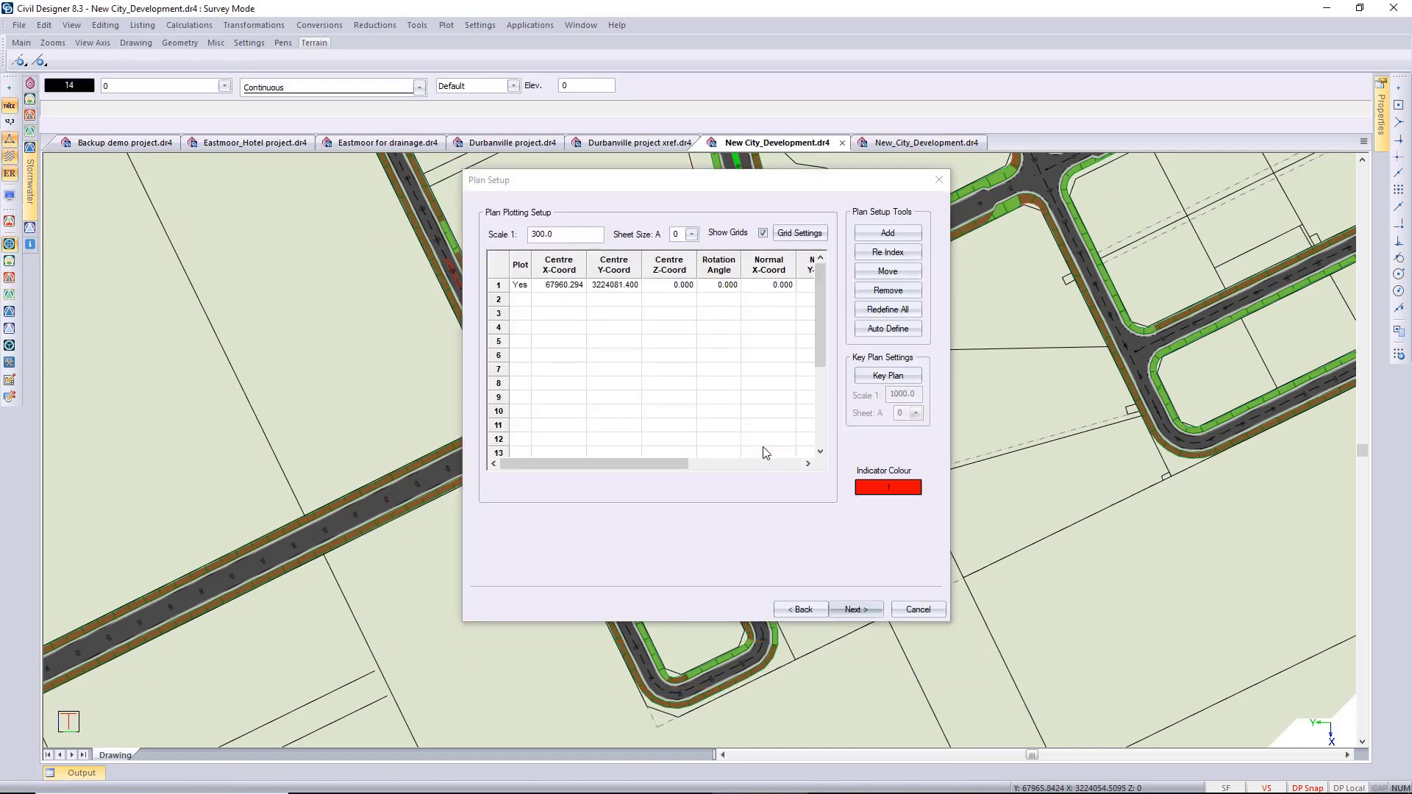
- Tick Survey List and filter its point names to Platform*
click(849, 610)
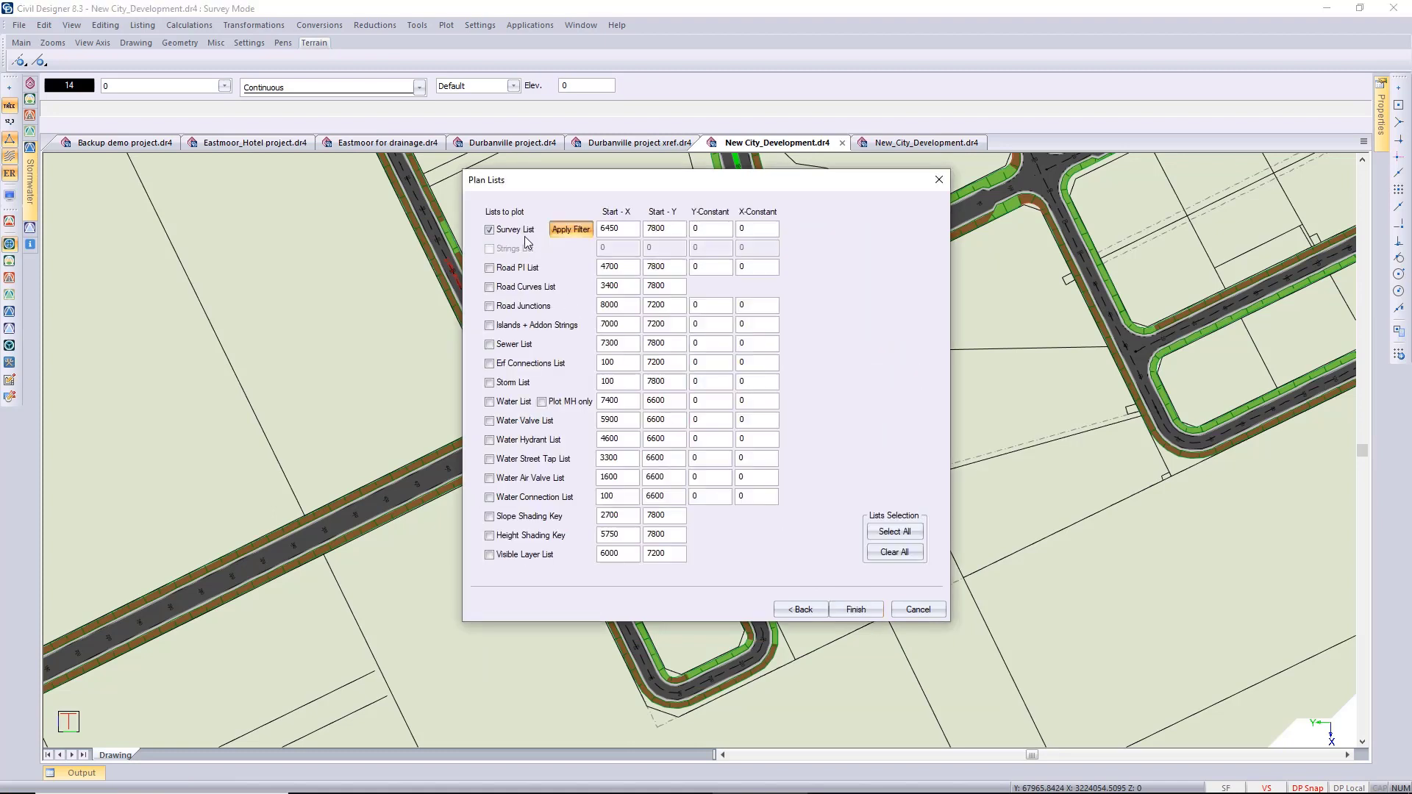
click(570, 229)
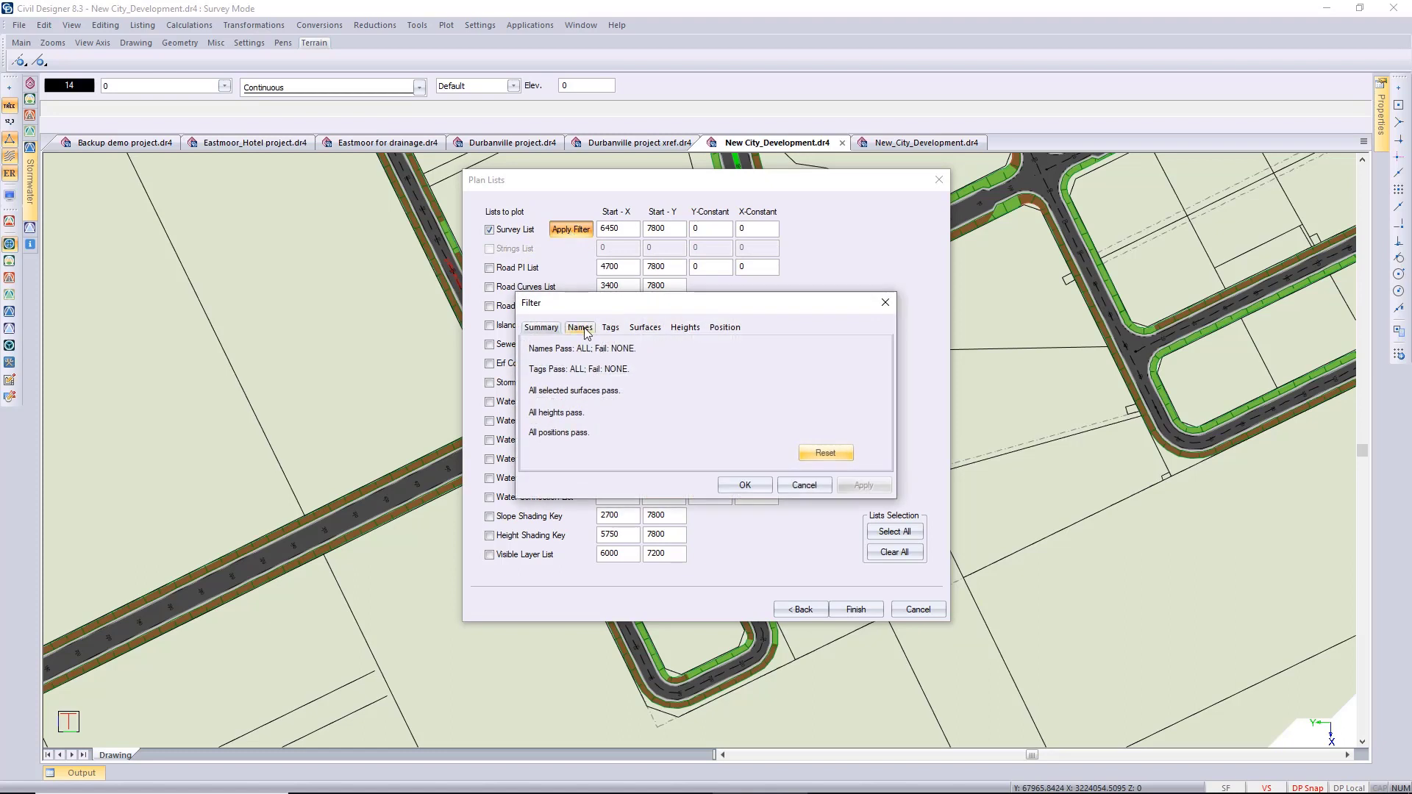
click(580, 328)
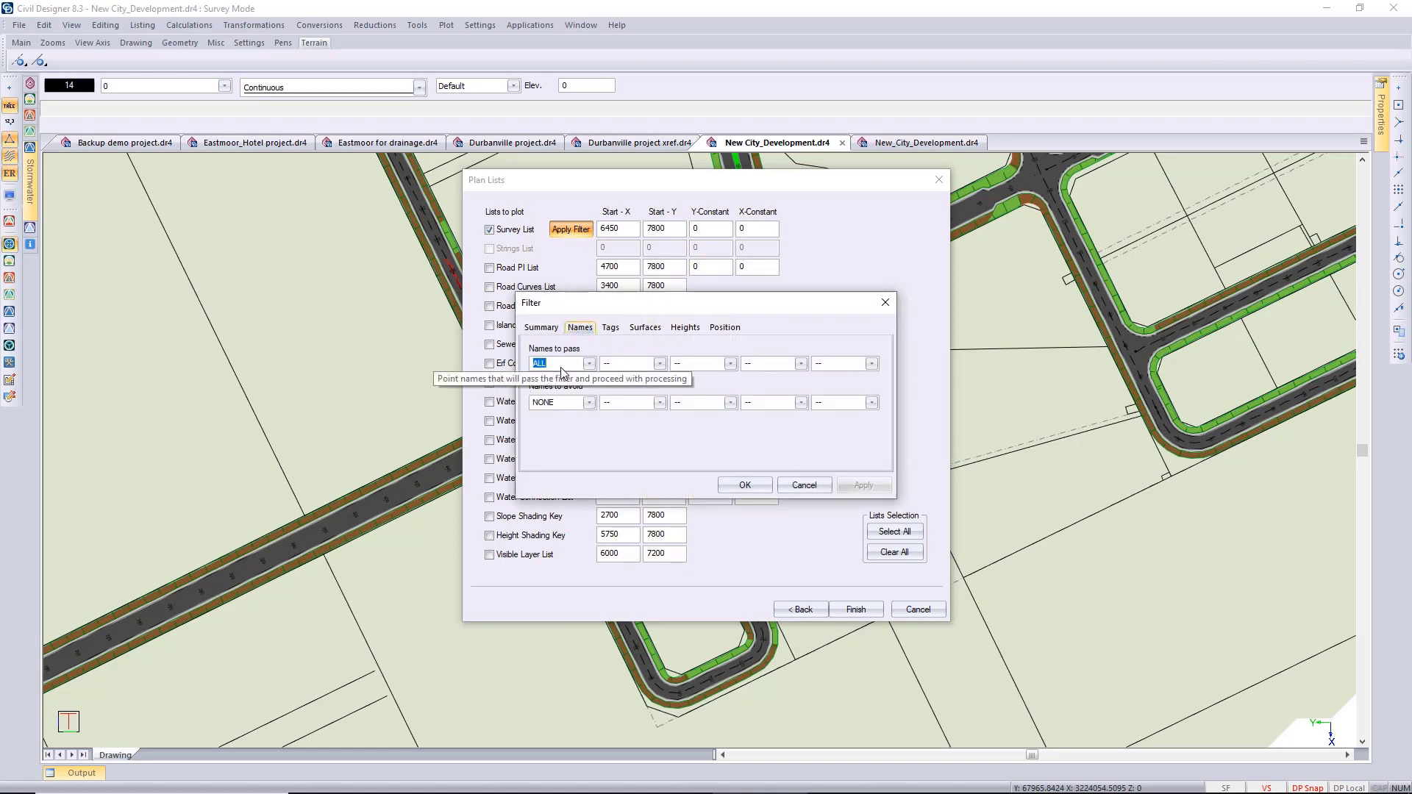
click(590, 365)
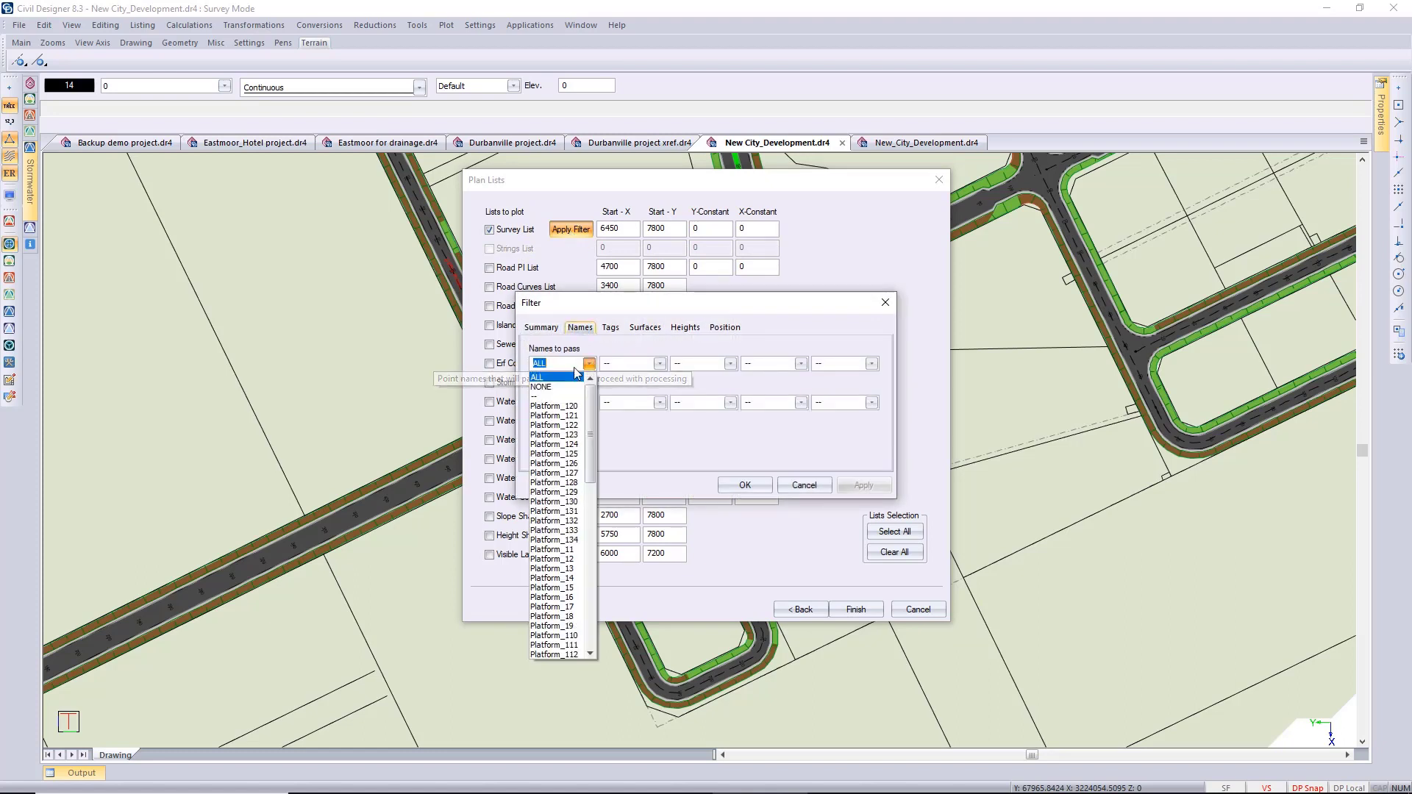
click(567, 397)
click(564, 365)
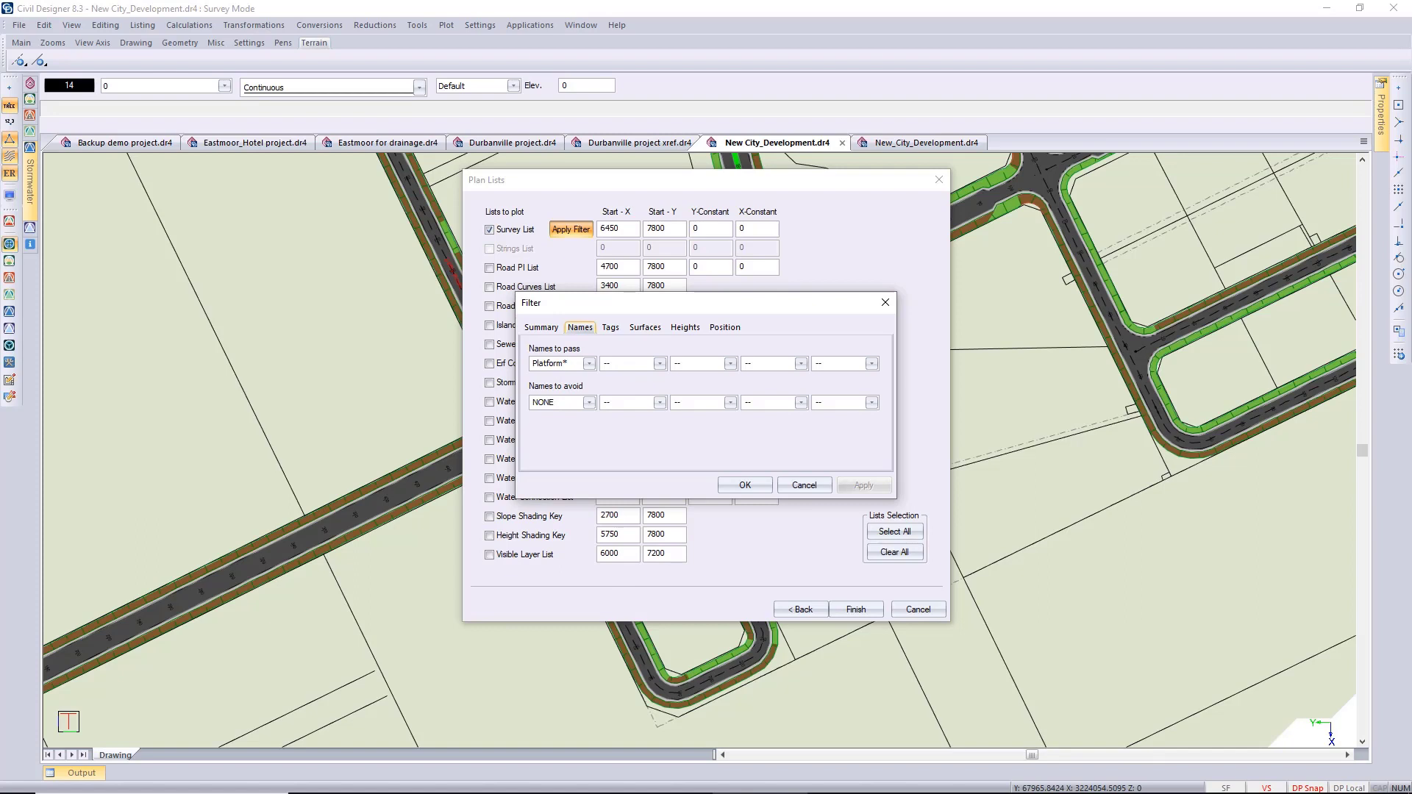
- Restrict the Survey List to surface 31 Platform 1 and generate the plan sheet
click(642, 328)
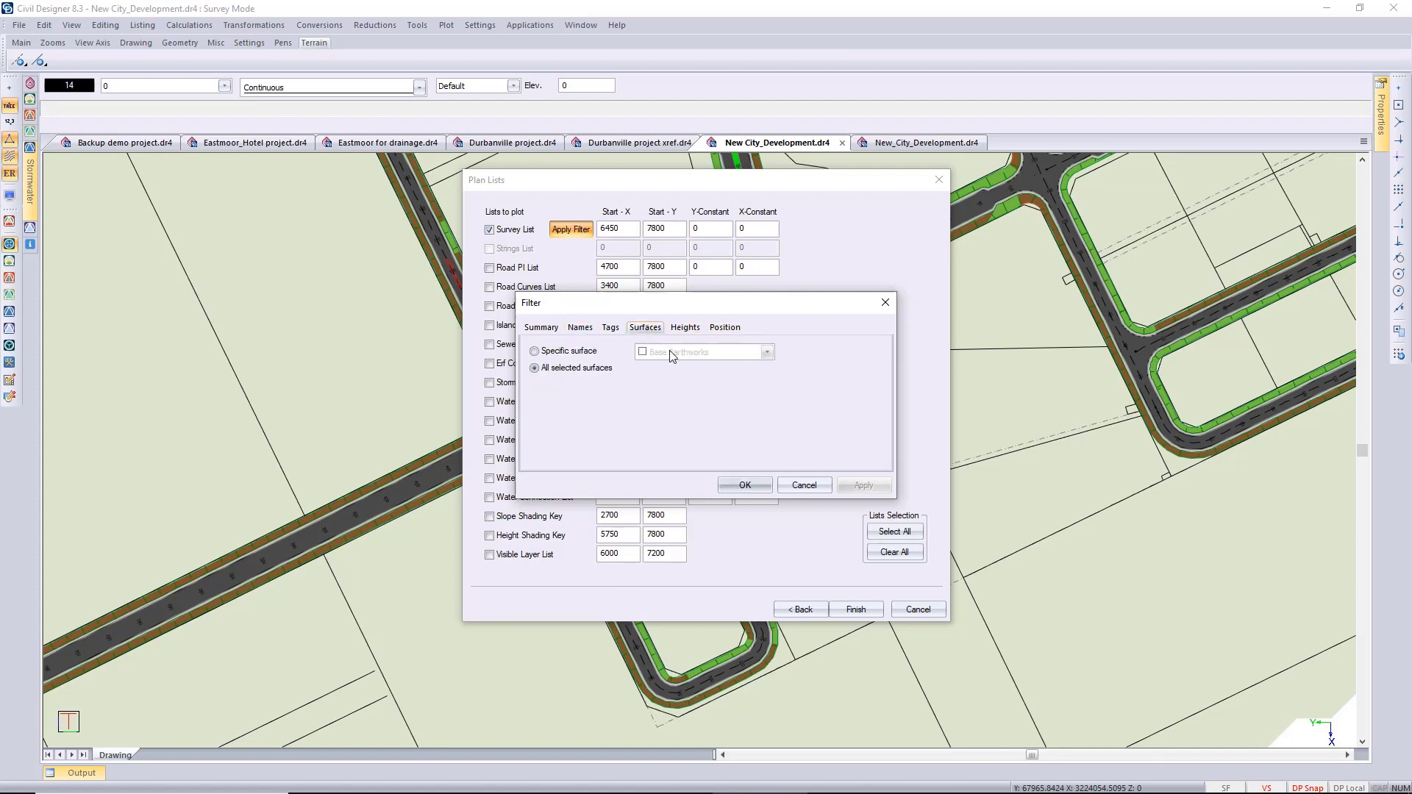
click(575, 352)
click(689, 353)
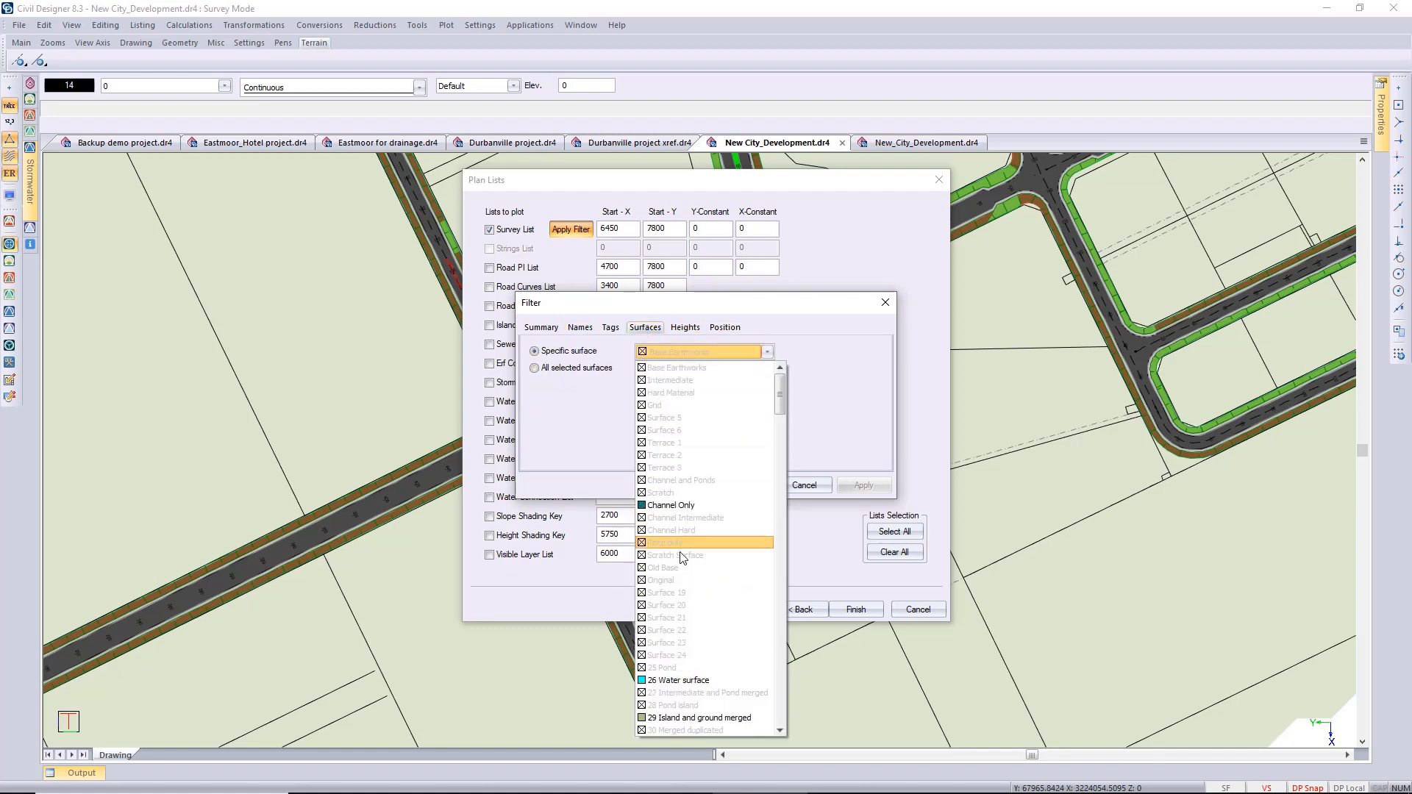
scroll(684, 529, down, 2)
click(688, 558)
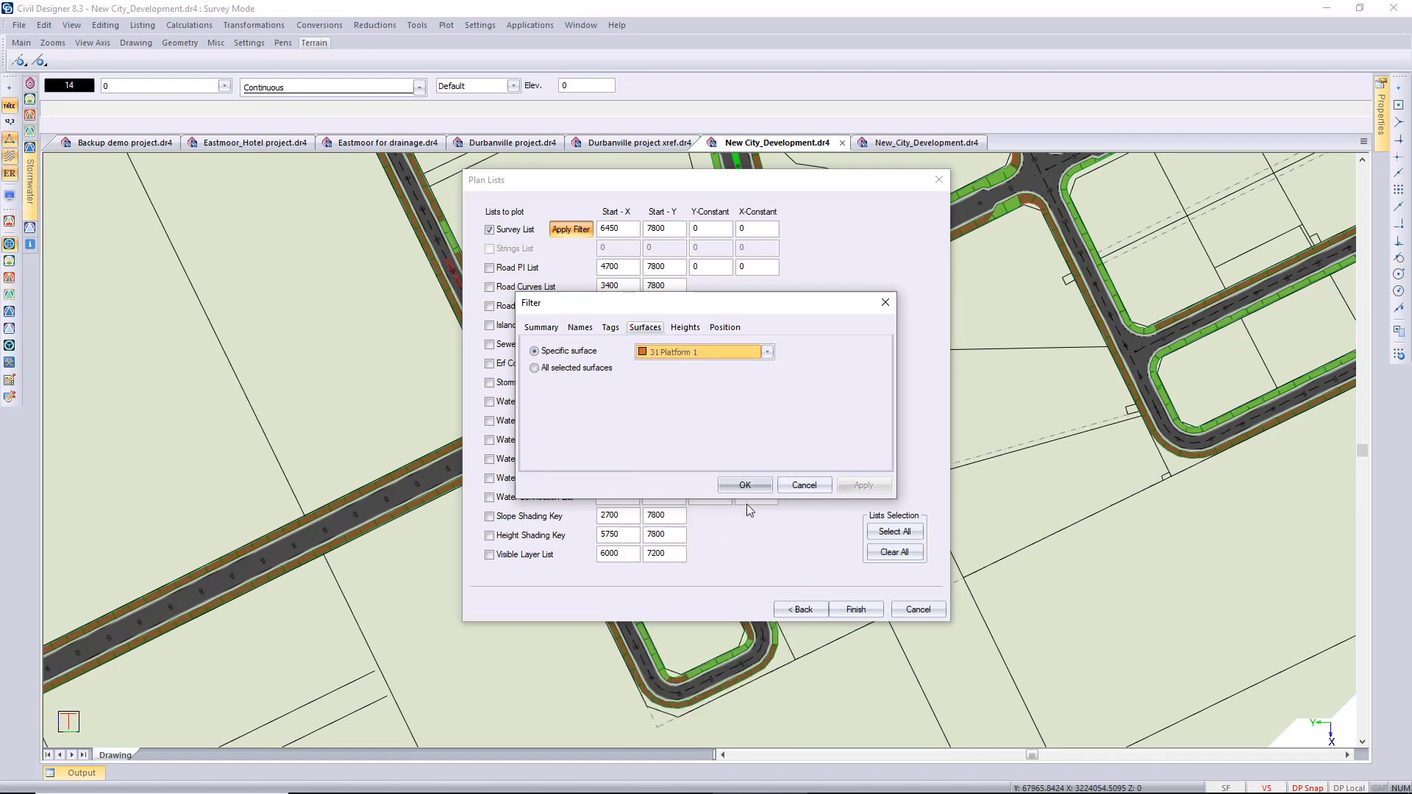
click(748, 485)
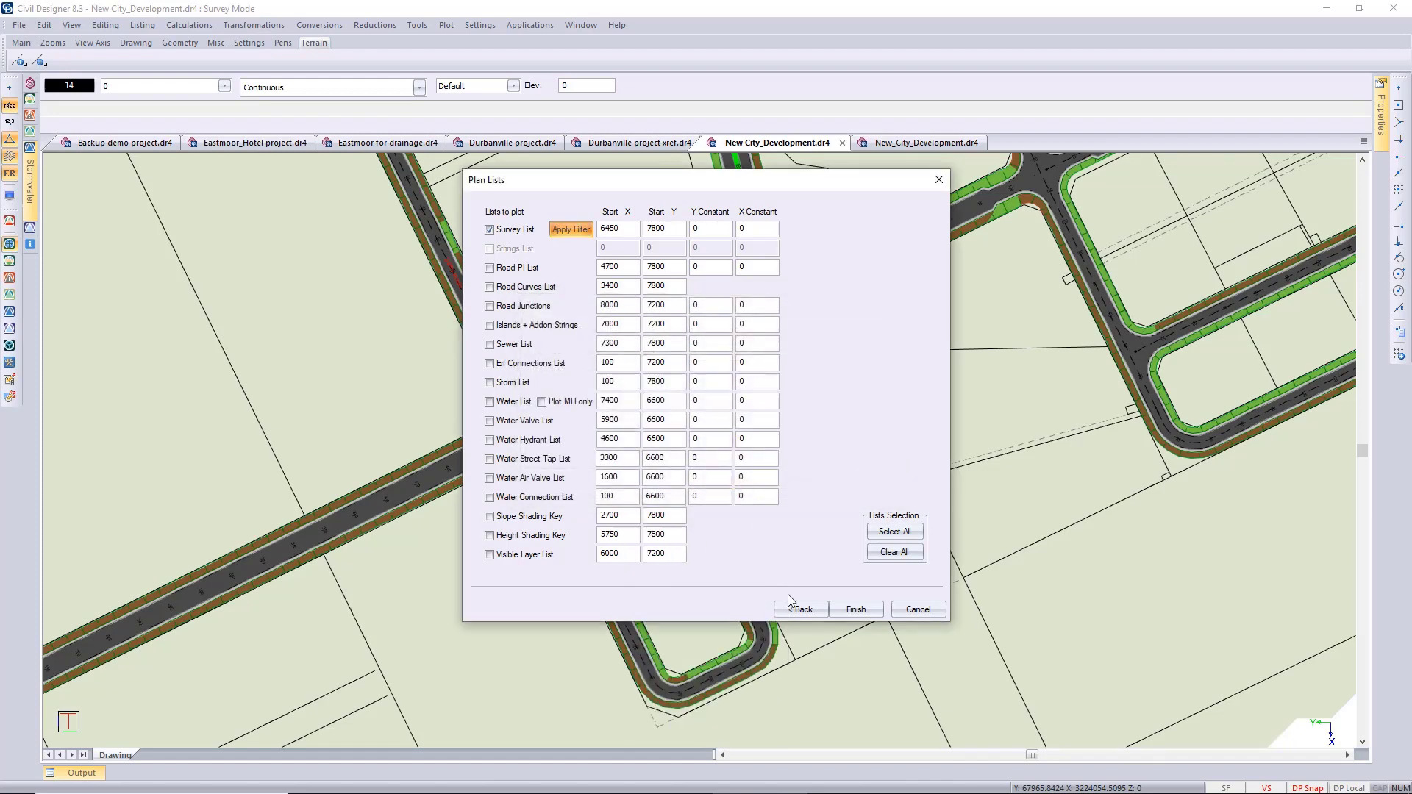
click(854, 610)
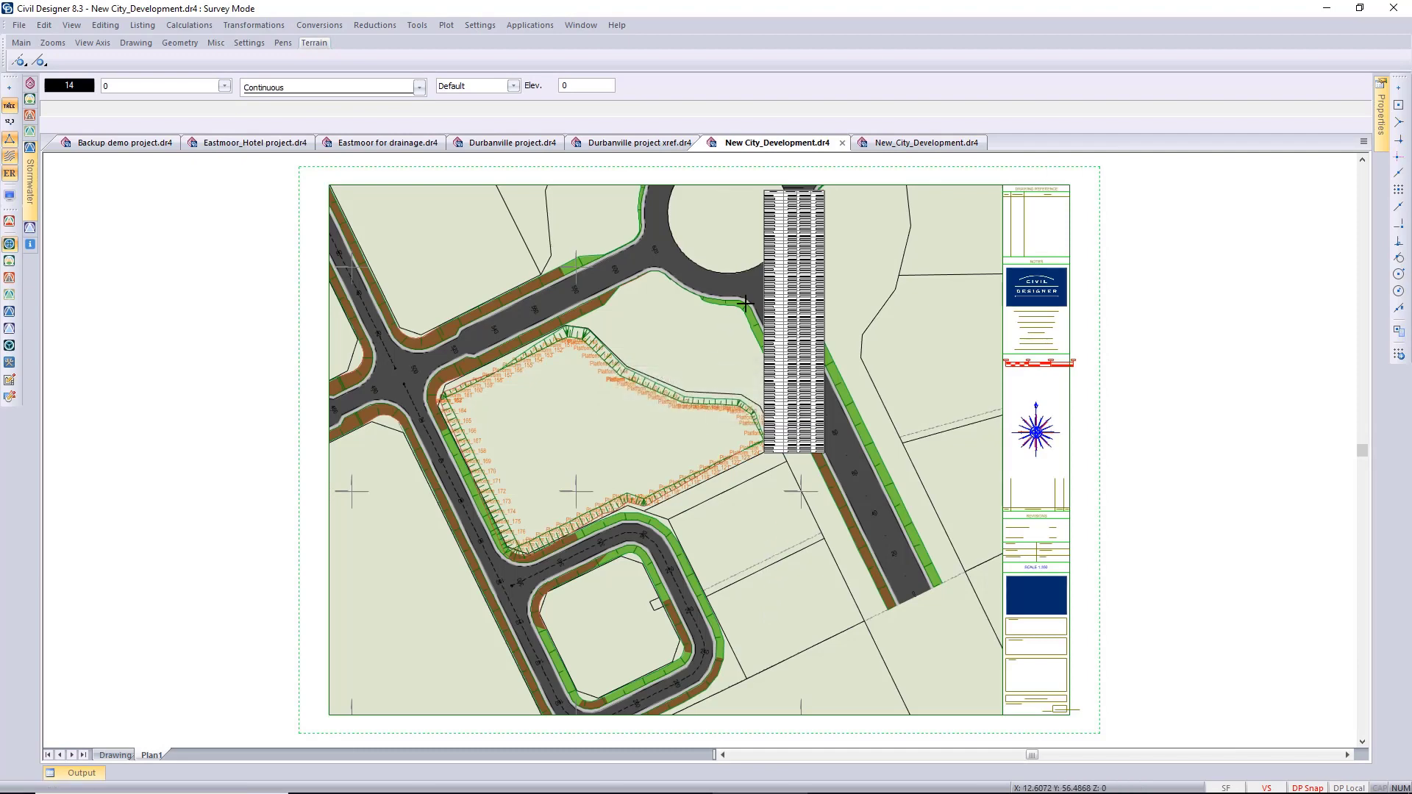
- Drag the Platform coordinate list table right beside the title block and deselect it
click(791, 247)
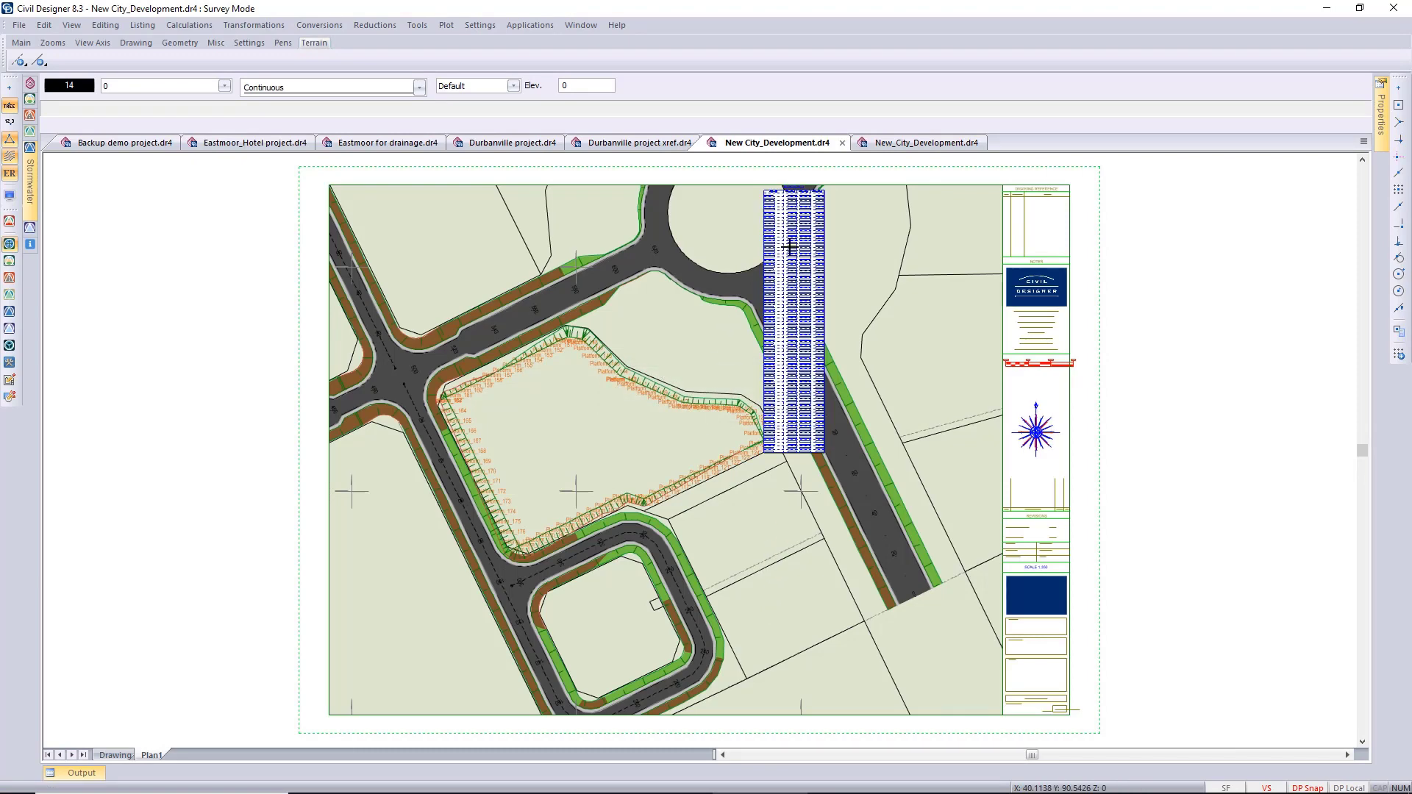
mouse_move(790, 247)
mouse_down()
mouse_move(922, 246)
mouse_move(910, 257)
mouse_up()
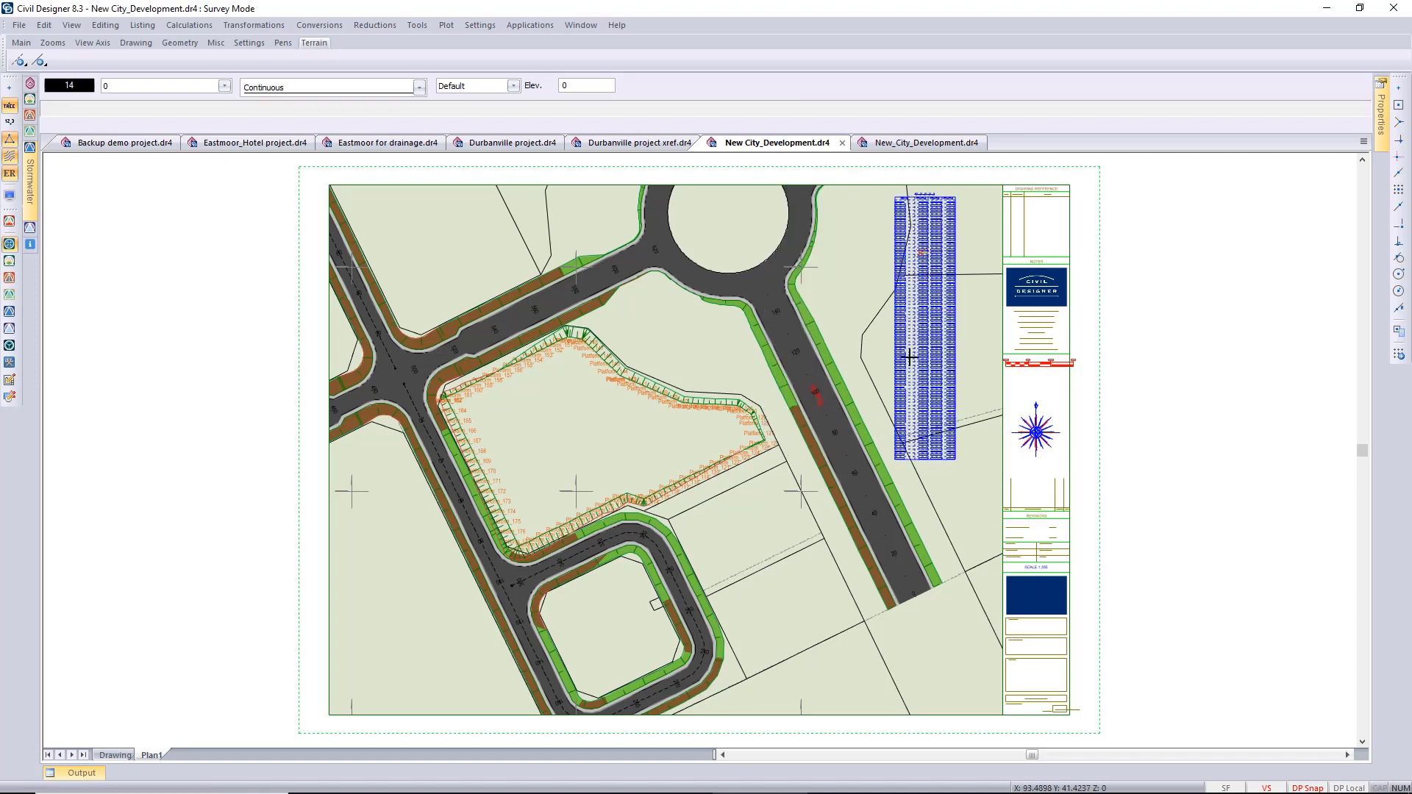
key(Escape)
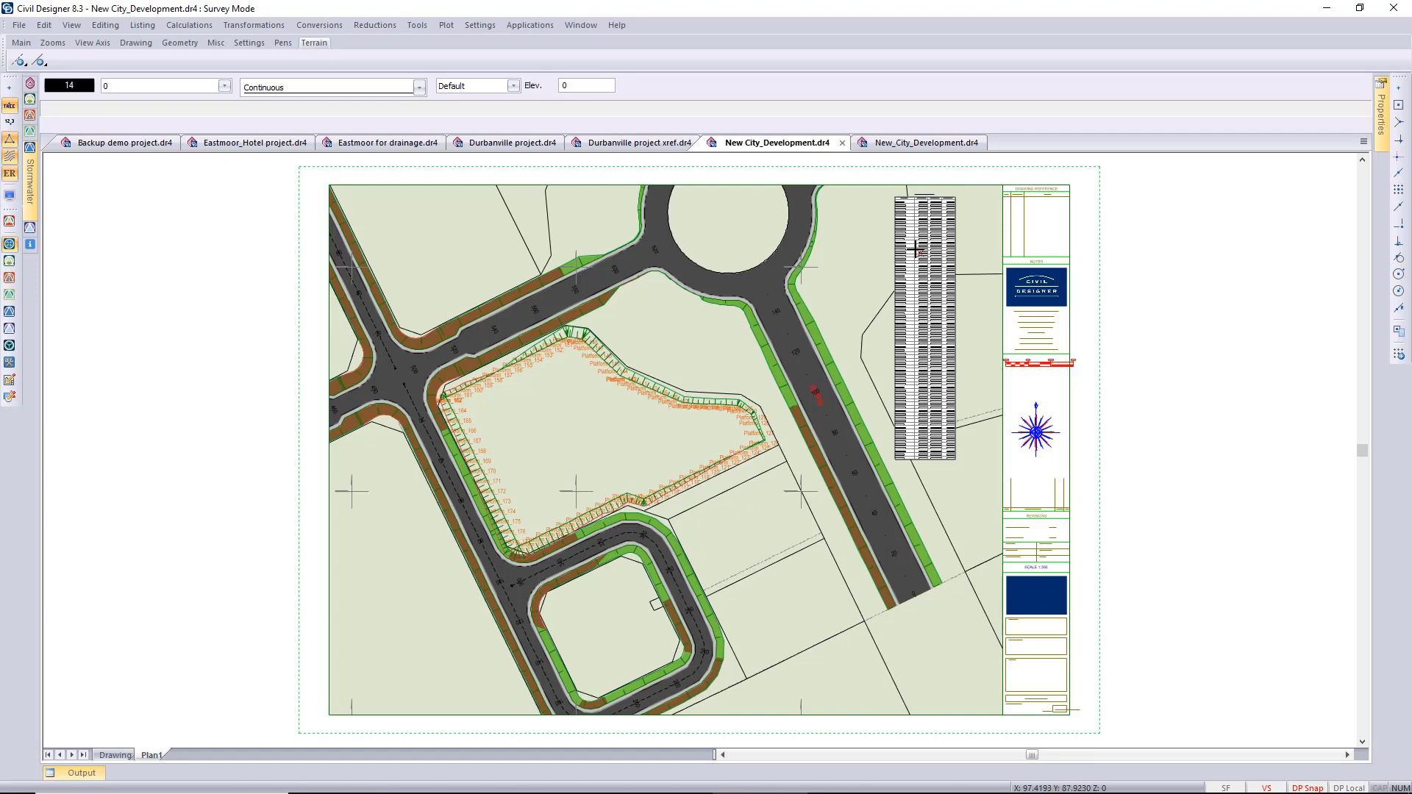
scroll(700, 450, up, 2)
scroll(701, 445, up, 1)
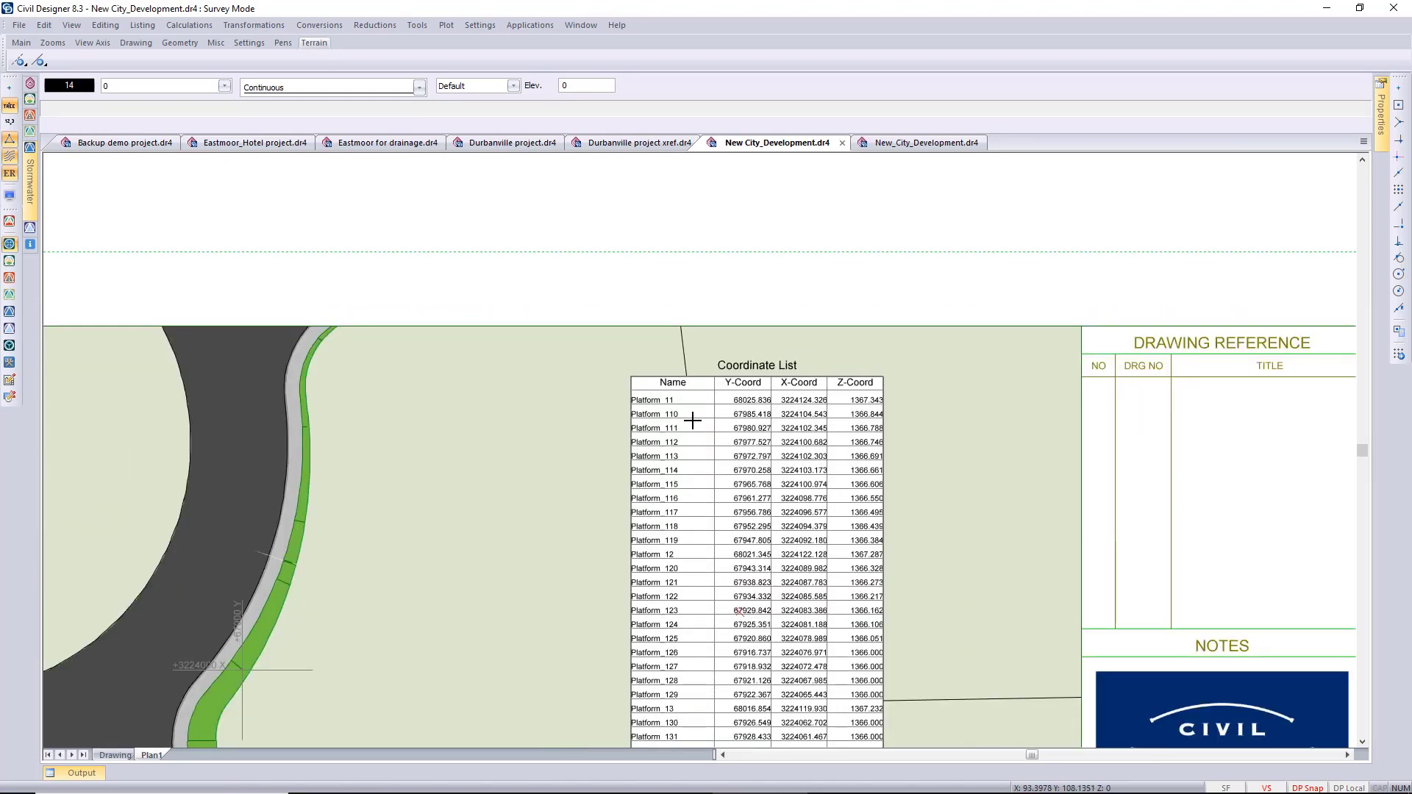